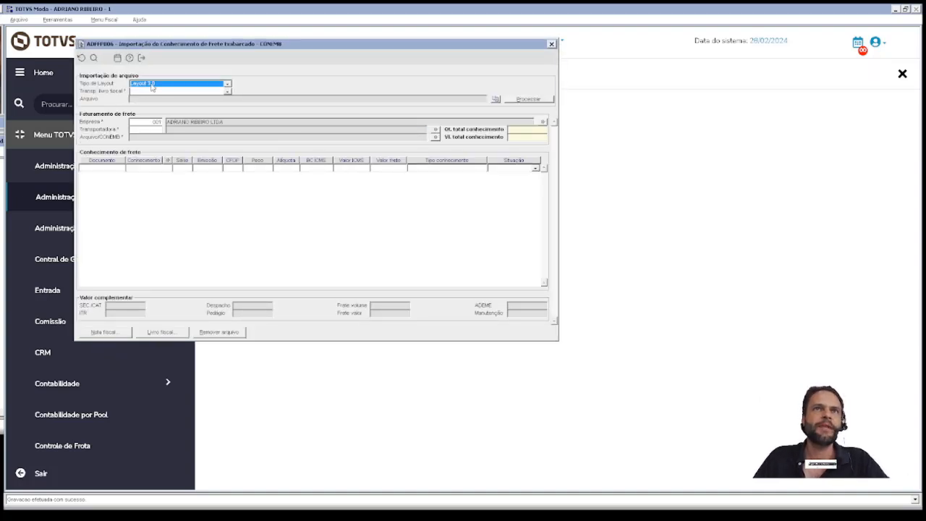
# Step: Set the layout type to Layout 5.0 and the fiscal book carrier option to "Transportadora emissão do arquivo"
pyautogui.click(154, 84)
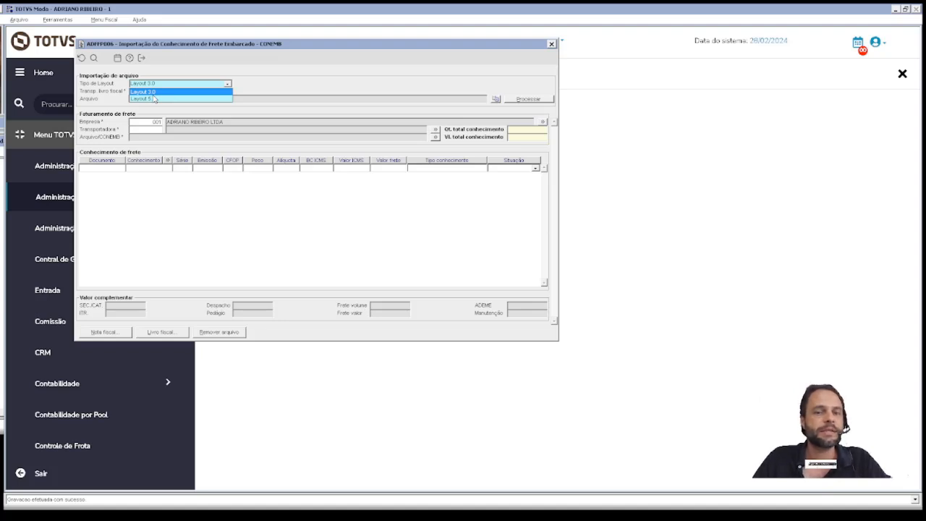
pyautogui.click(144, 99)
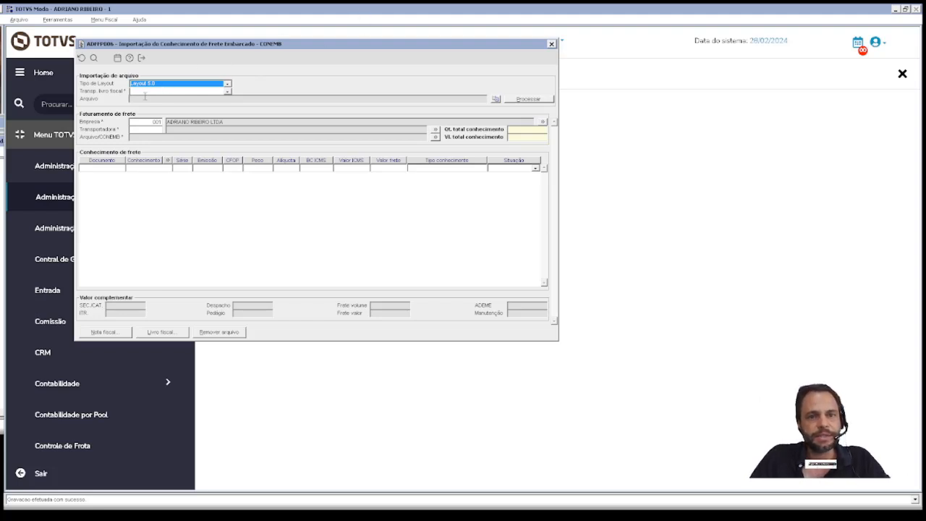
pyautogui.click(136, 92)
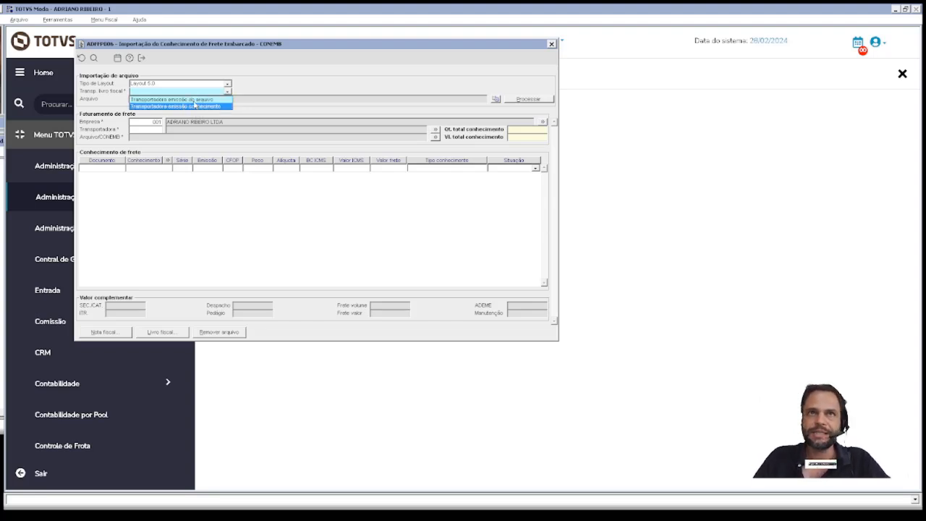
pyautogui.click(192, 100)
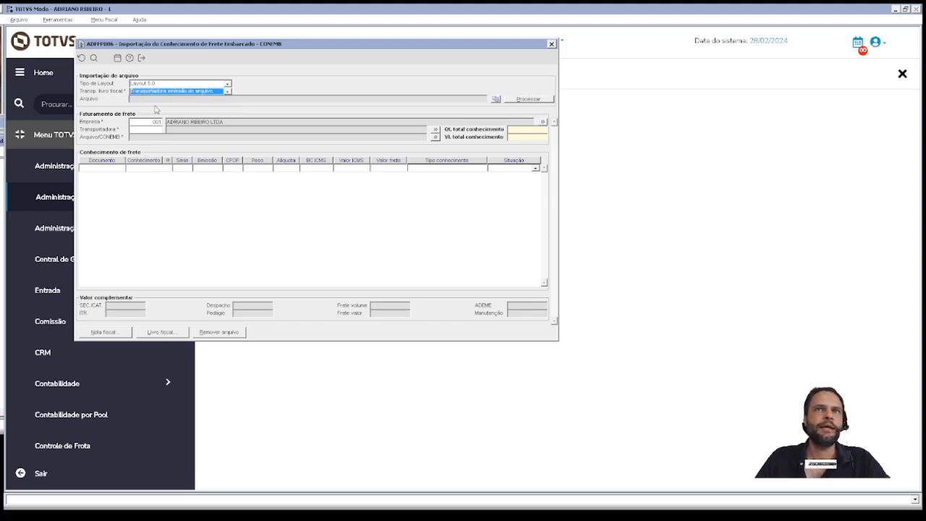
pyautogui.click(148, 100)
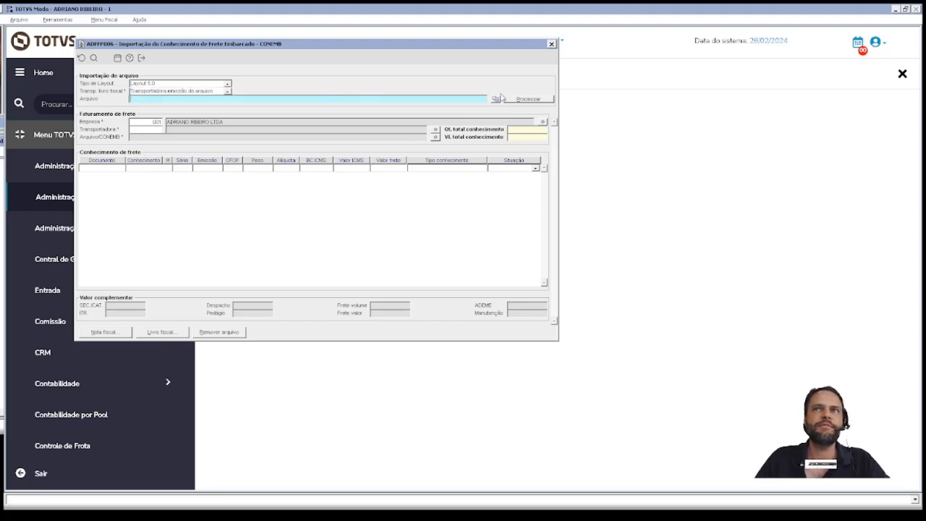
pyautogui.click(496, 100)
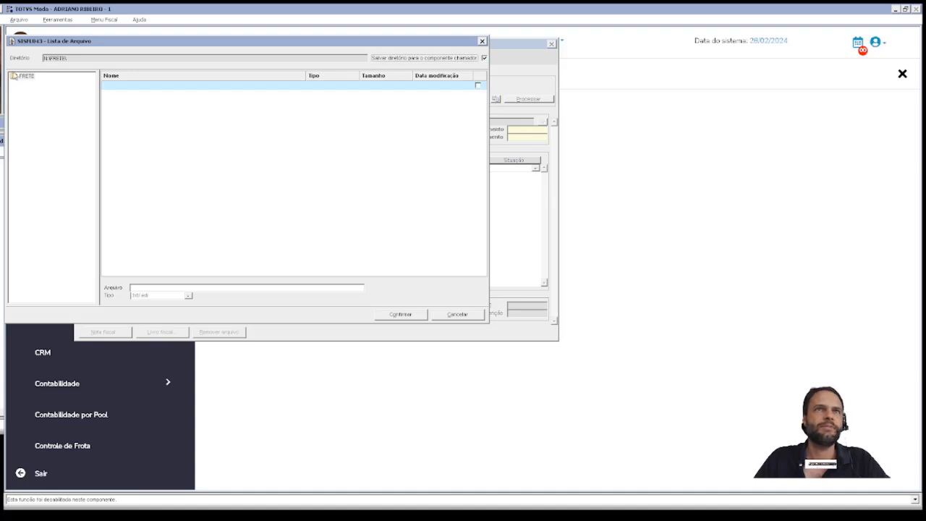
pyautogui.doubleClick(22, 77)
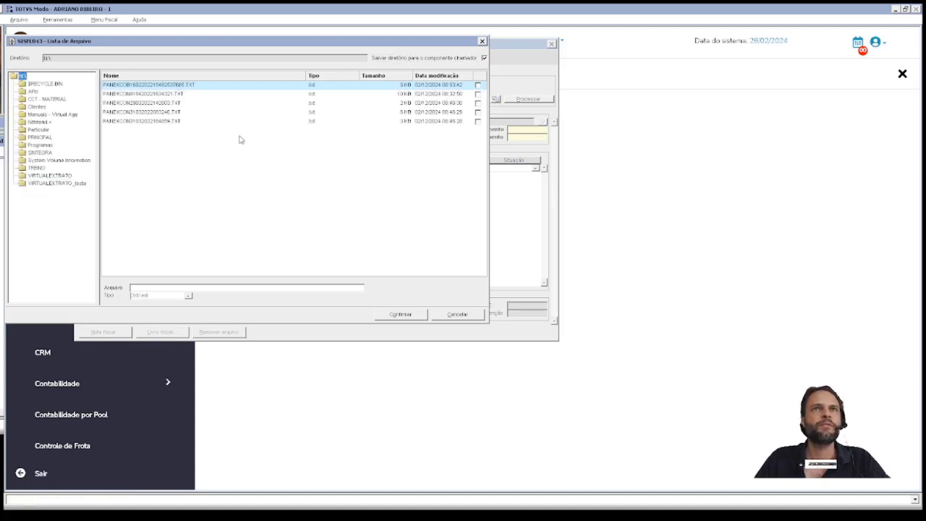
pyautogui.click(482, 41)
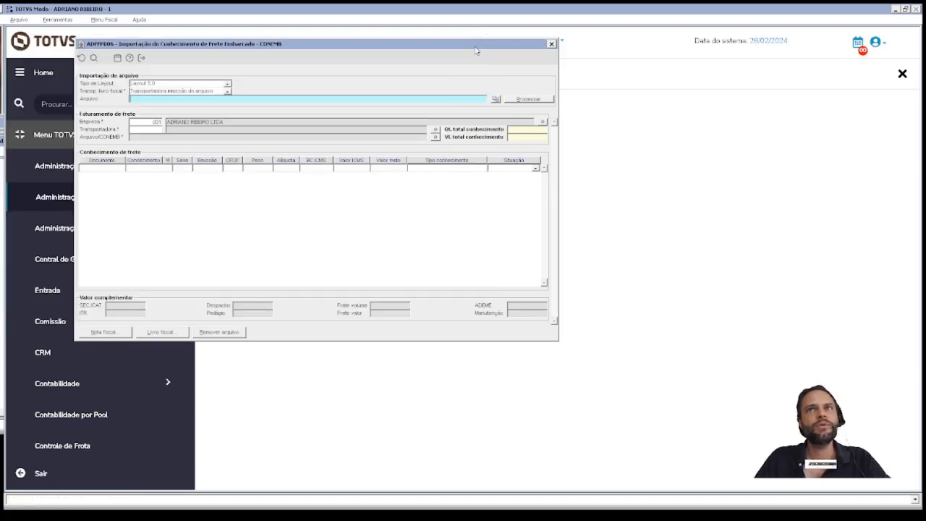
# Step: Examine the company parameter CD_SERIE_NF_DUP_ADF and the restriction IN_REMOVER in the import component's help
pyautogui.press('F1')
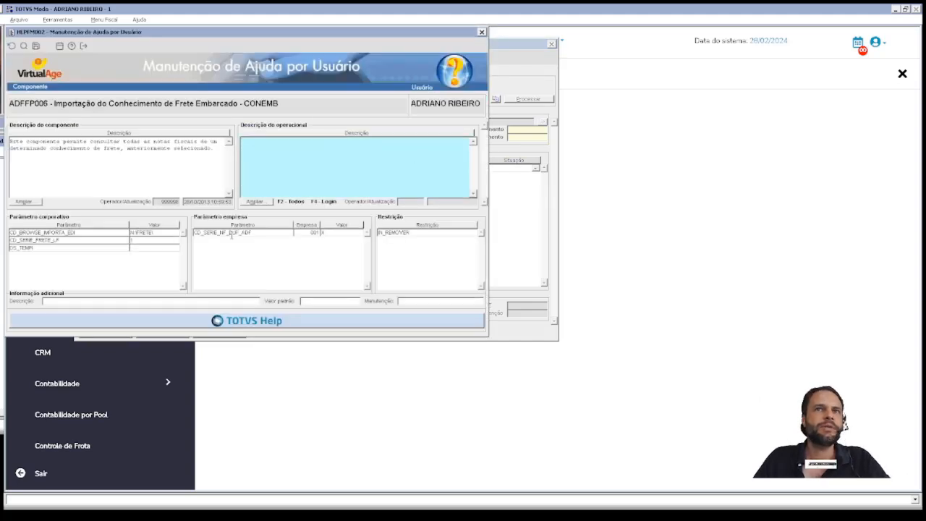
pyautogui.click(244, 232)
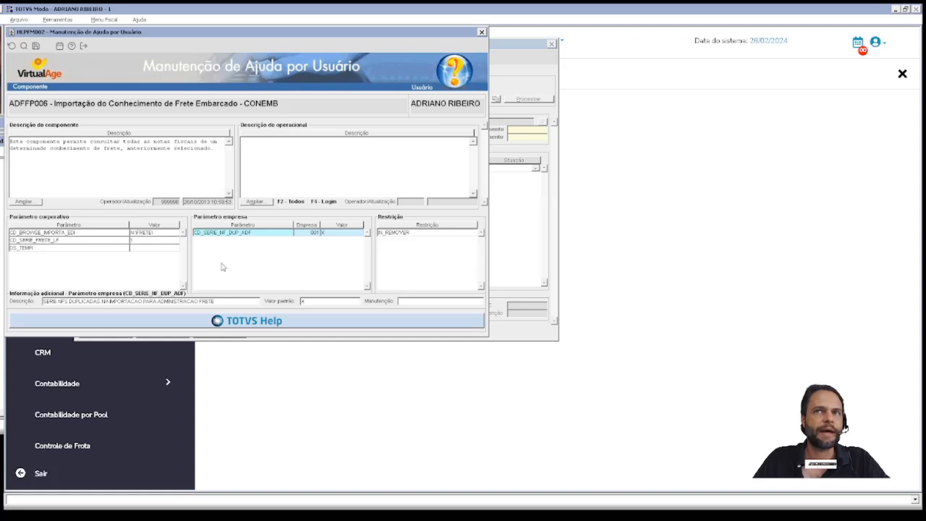
pyautogui.click(416, 232)
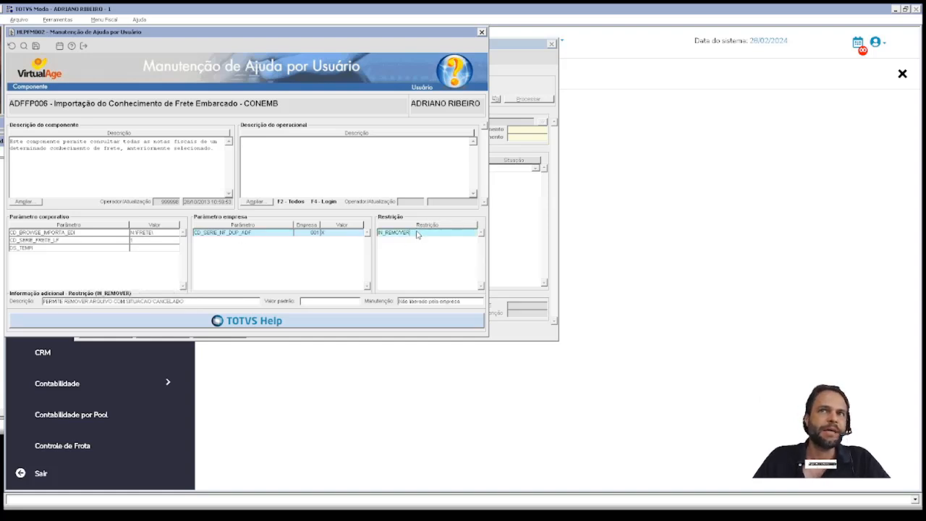
pyautogui.press('Escape')
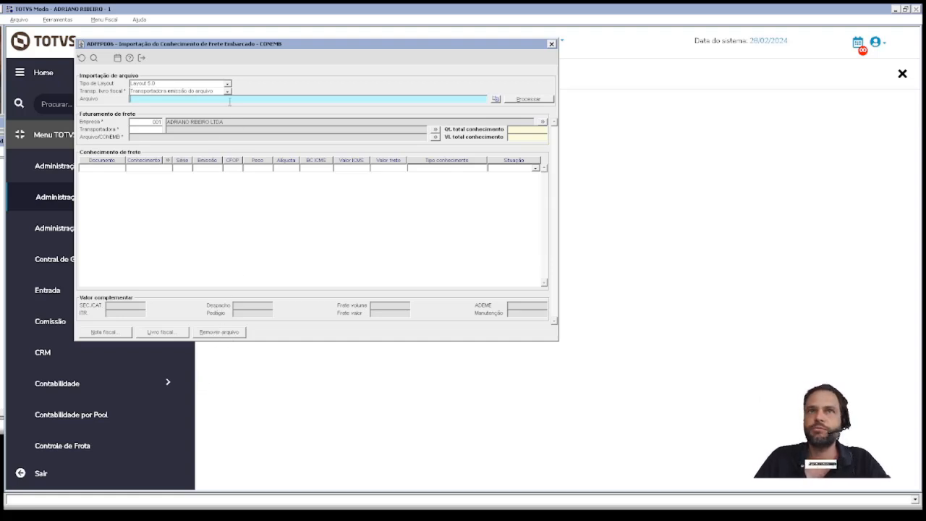
# Step: Check the details and value of the corporate parameter CD_BROWSE_IMPORTA_EDI through the component's help, leaving it as it is
pyautogui.press('F1')
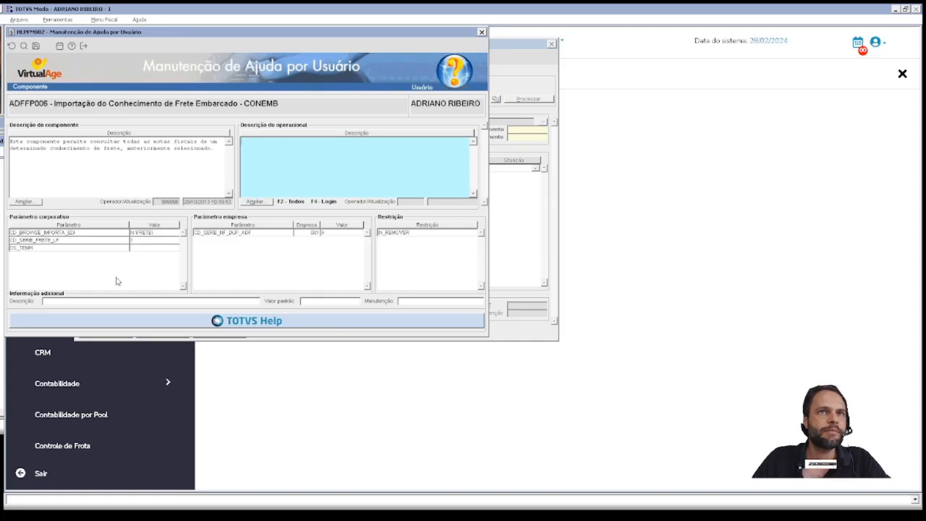
pyautogui.click(73, 233)
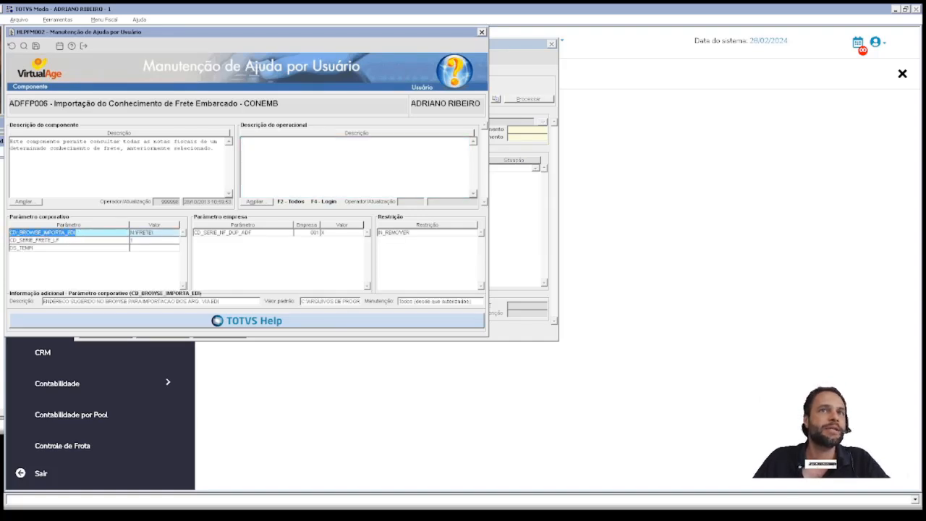
pyautogui.click(157, 233)
pyautogui.doubleClick(157, 233)
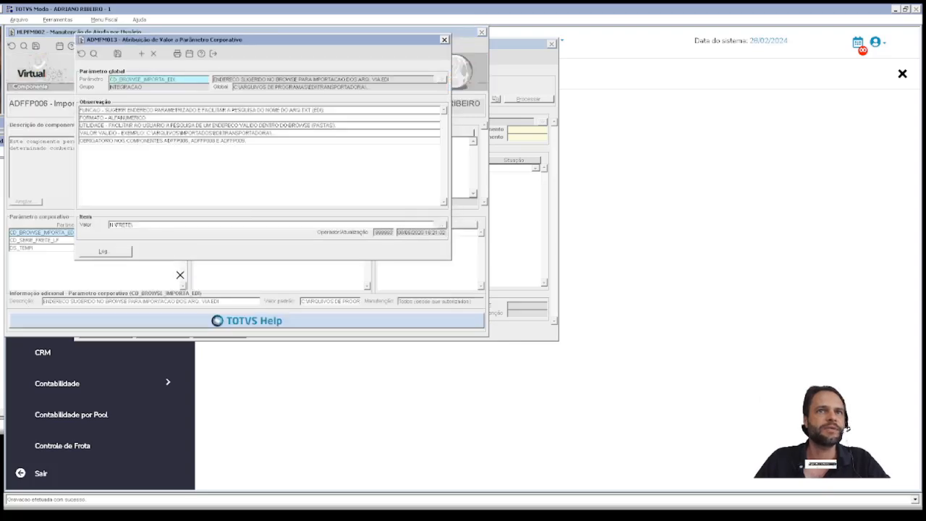
pyautogui.click(142, 225)
pyautogui.moveTo(143, 225); pyautogui.dragTo(57, 230)
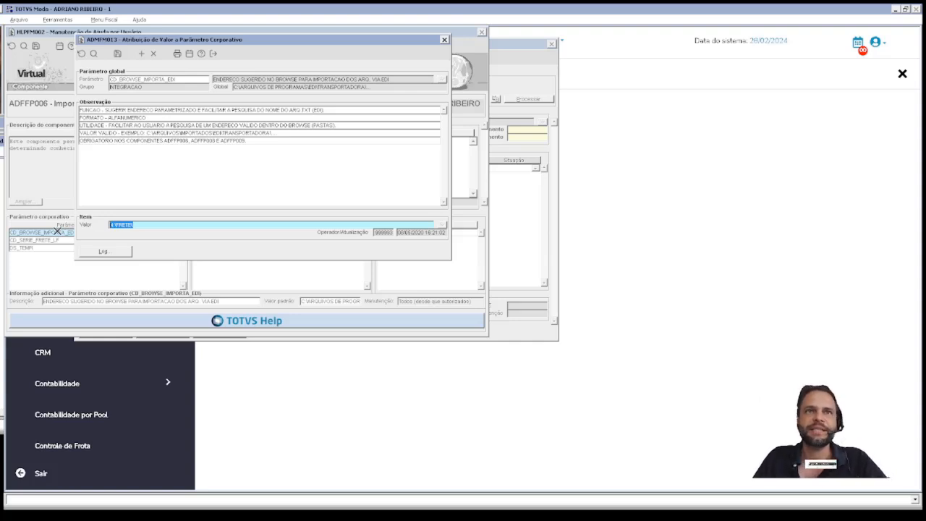
pyautogui.click(117, 227)
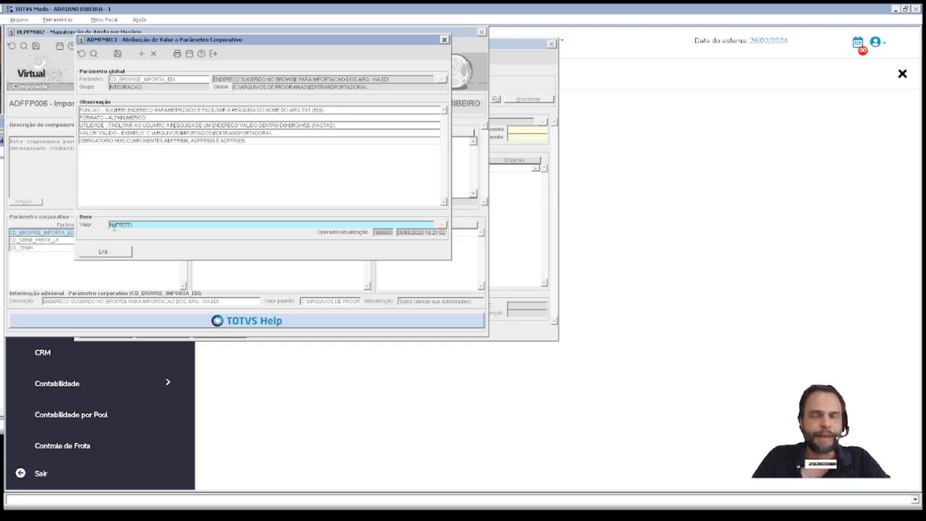
pyautogui.press('Escape')
pyautogui.press('Escape')
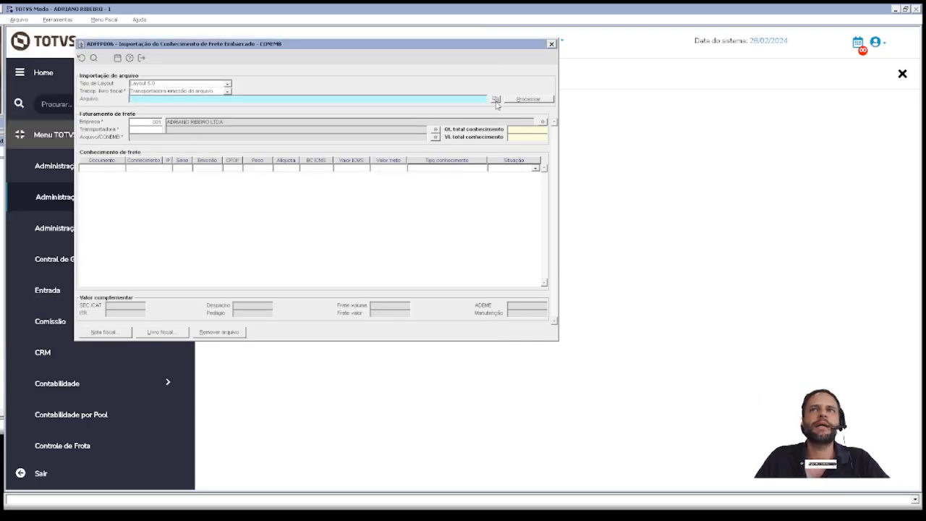
# Step: Choose the file PANEXCON010420221634321.TXT from the N:\ directory and process its import
pyautogui.click(496, 99)
pyautogui.click(21, 76)
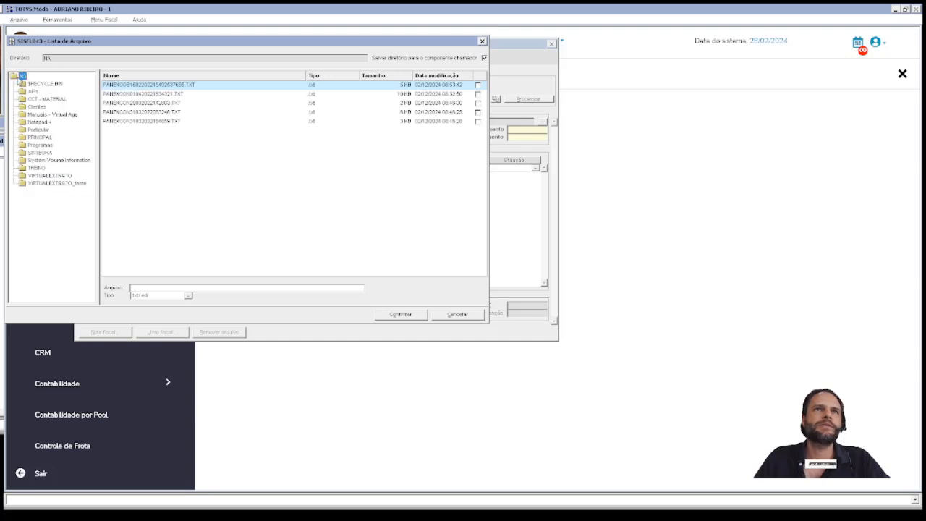
pyautogui.doubleClick(157, 95)
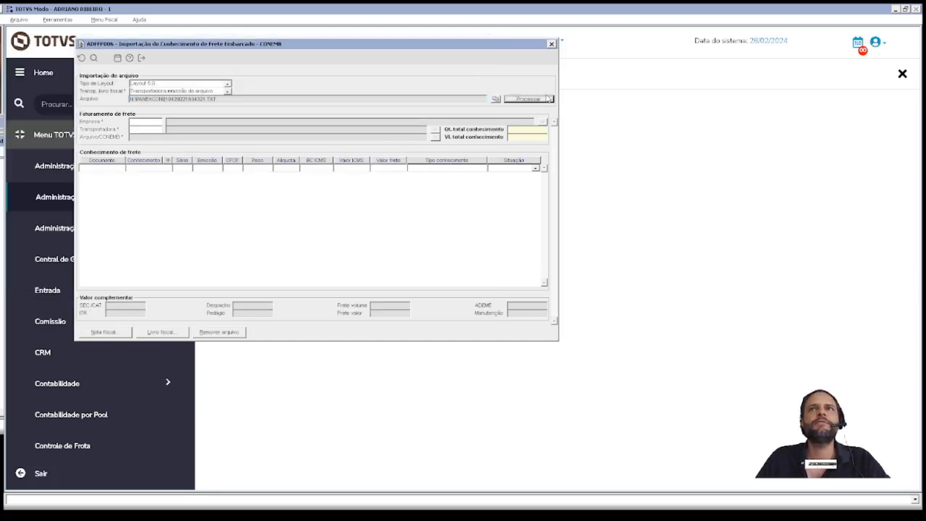
pyautogui.click(544, 101)
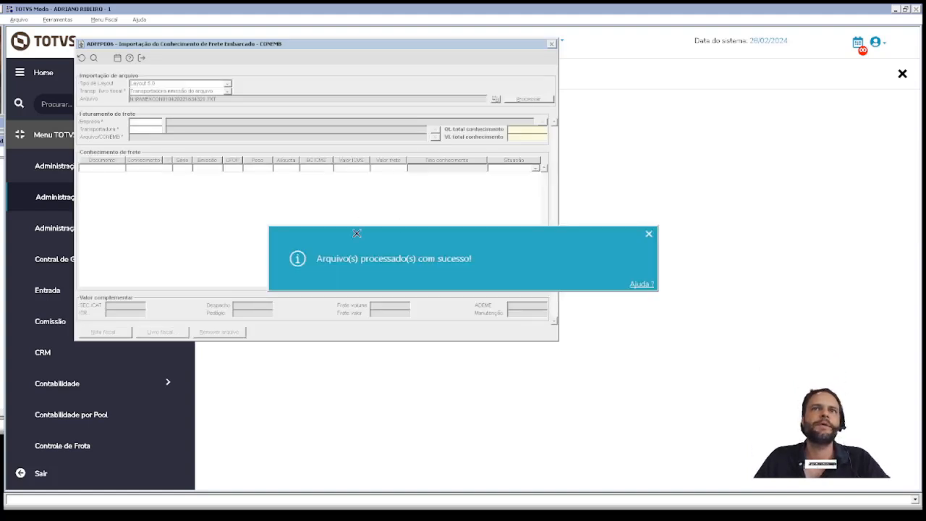
pyautogui.click(650, 235)
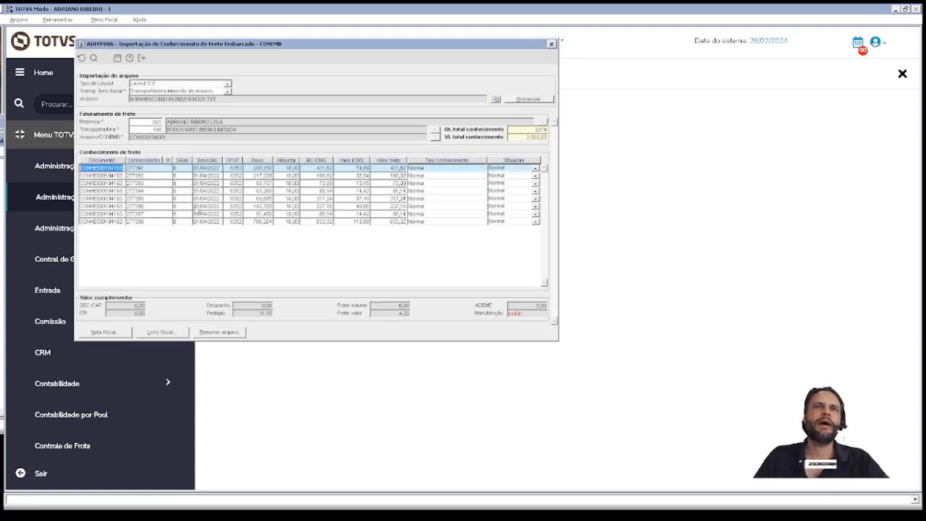
# Step: Review the imported freight records one by one, from the last row up to the first
pyautogui.click(149, 221)
pyautogui.click(147, 214)
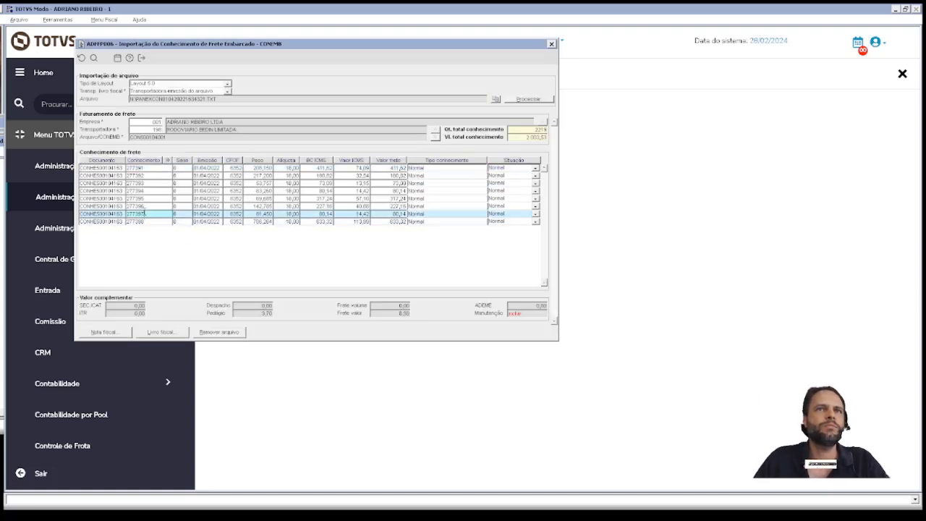
pyautogui.click(146, 206)
pyautogui.click(146, 198)
pyautogui.click(147, 191)
pyautogui.click(146, 183)
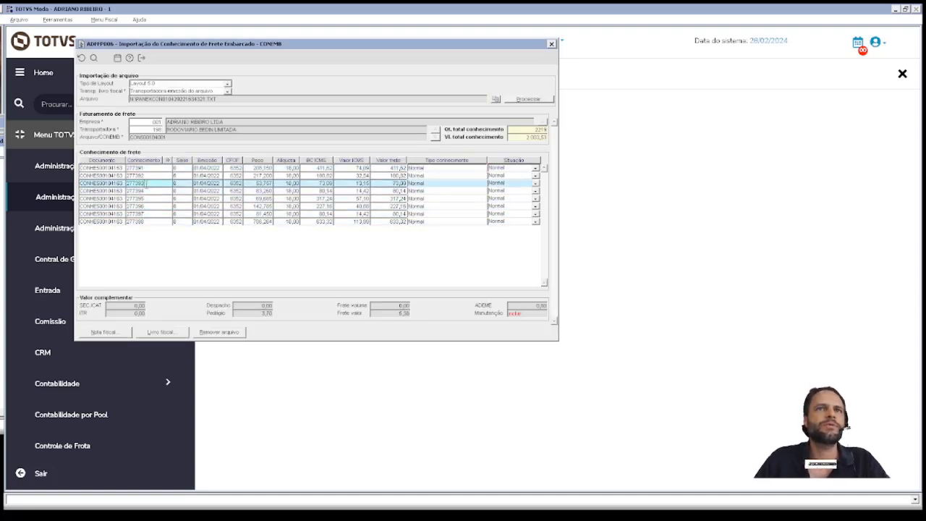
pyautogui.click(146, 176)
pyautogui.click(146, 168)
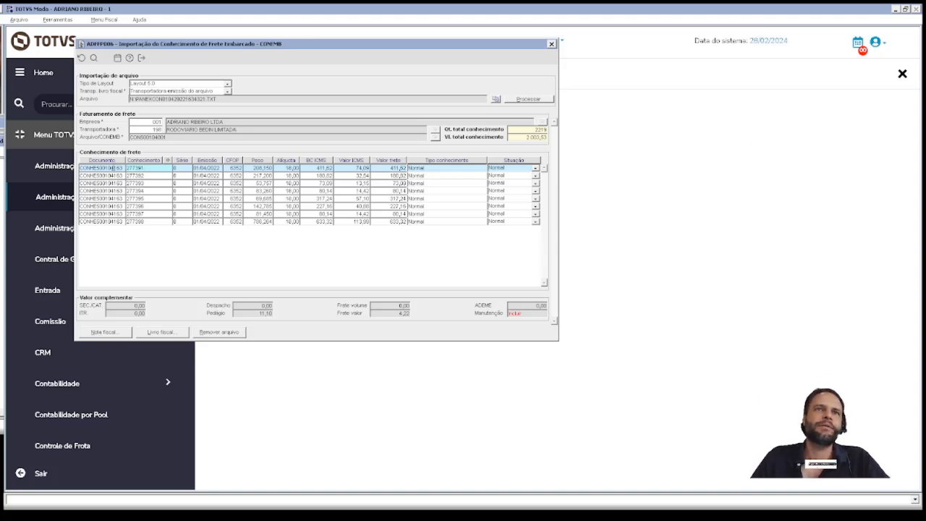
# Step: Consult the invoice linked to the first freight record, 277391, and return to the import form
pyautogui.click(108, 333)
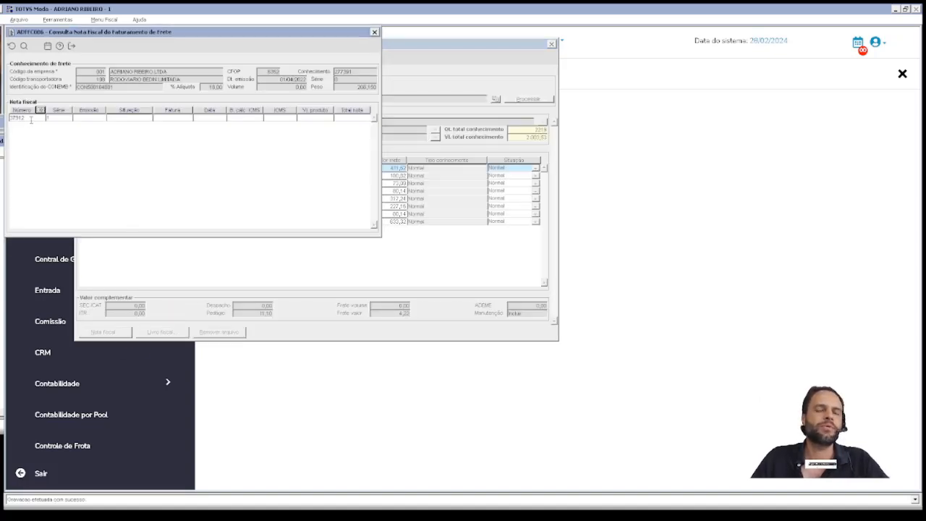
pyautogui.click(30, 120)
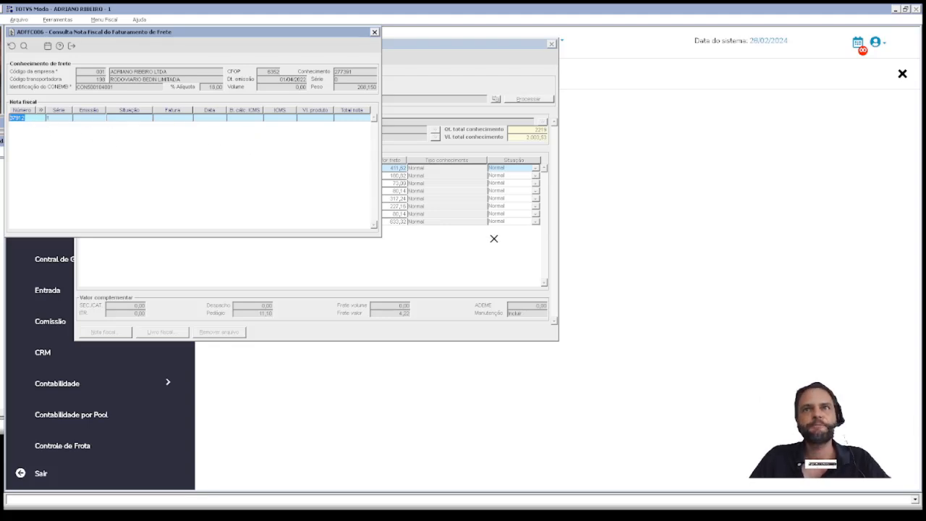
pyautogui.press('Escape')
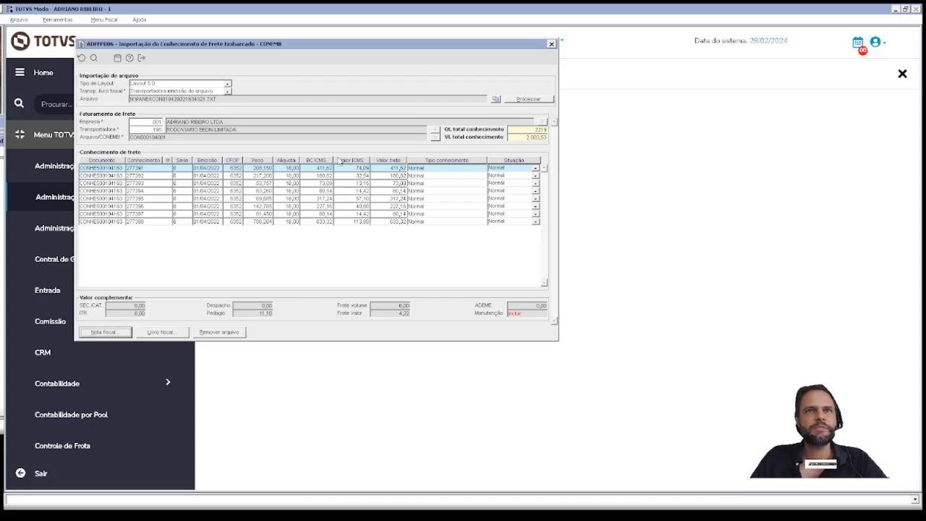
# Step: Clear the import form and load the imported CONEMB file CONS00104001 from the list of imported freight billing files
pyautogui.press('F2')
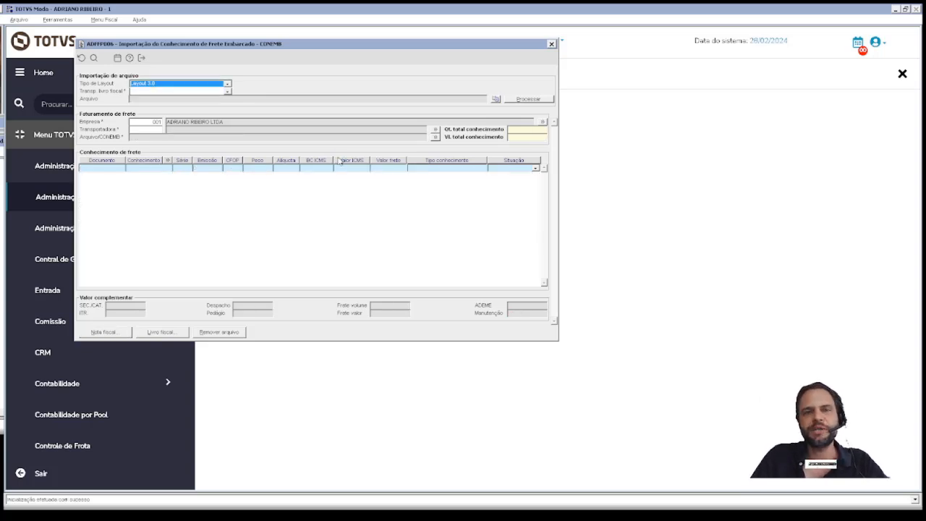
pyautogui.click(141, 138)
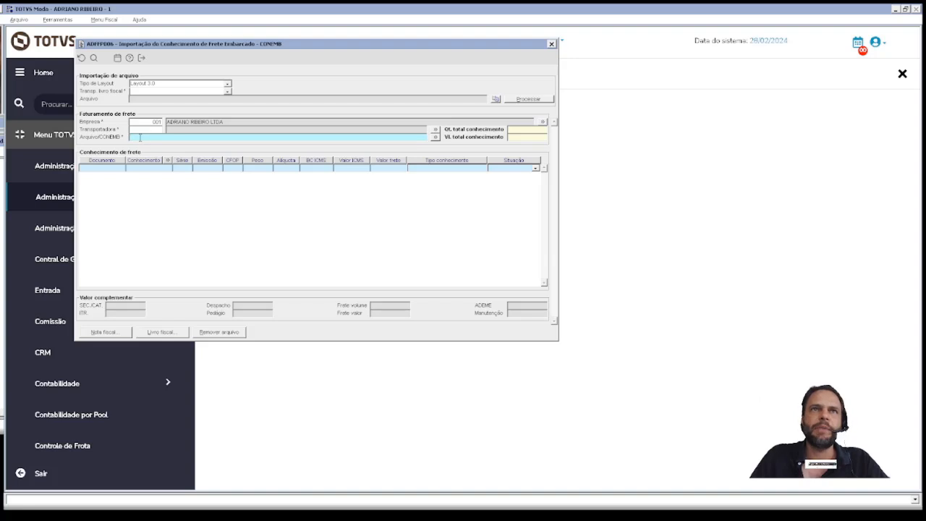
pyautogui.press('F12')
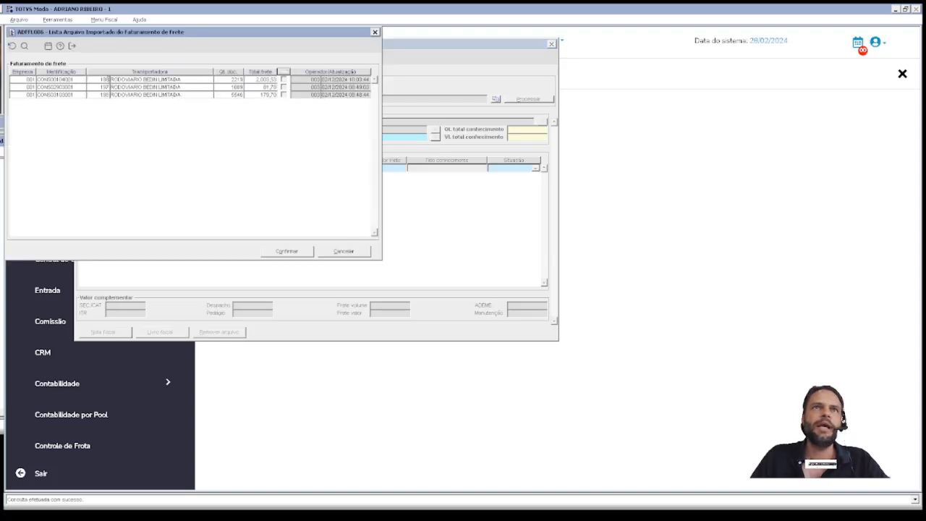
pyautogui.click(107, 79)
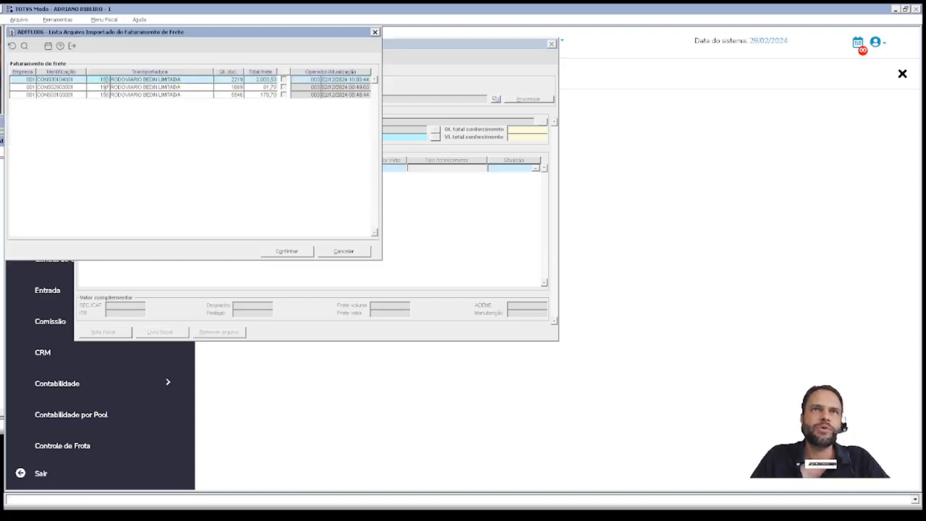
pyautogui.doubleClick(101, 78)
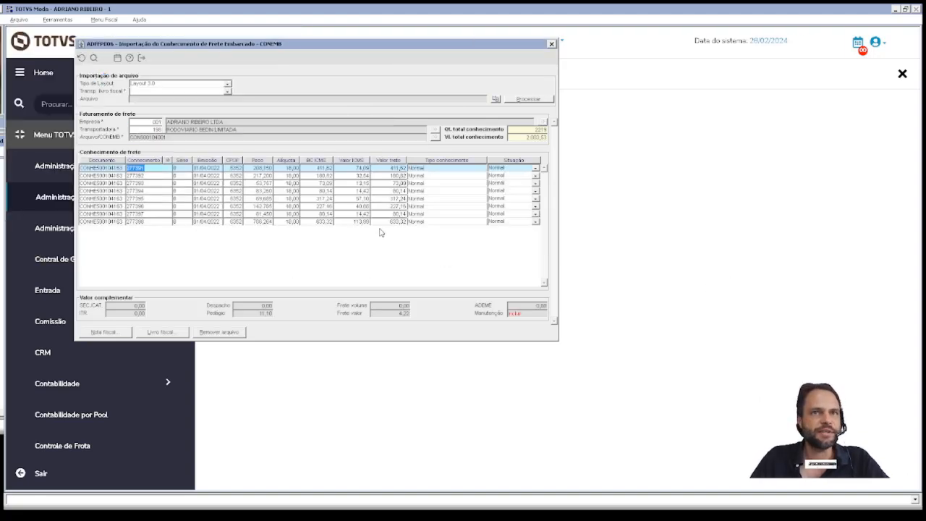
# Step: Open the fiscal book integration for the imported freight file, with entry date 28/02/2024 and freight cost center 1
pyautogui.click(156, 334)
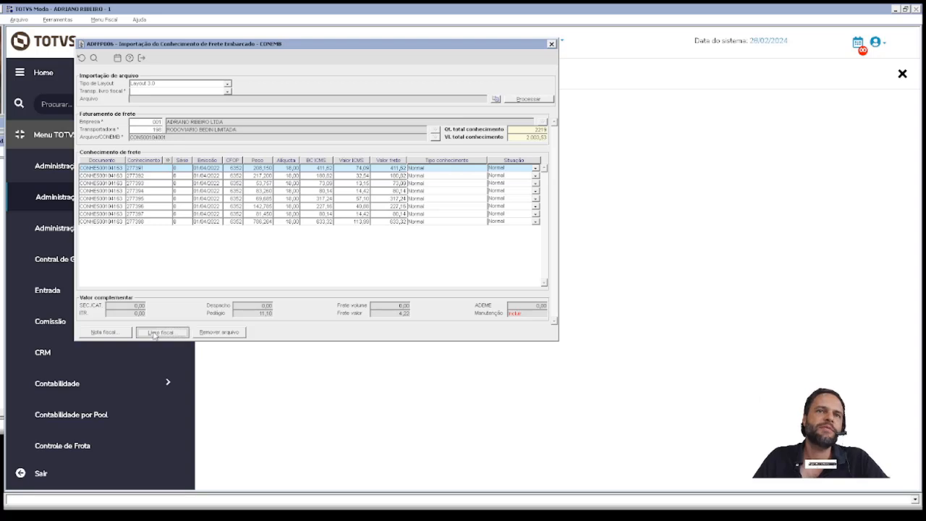
pyautogui.click(460, 103)
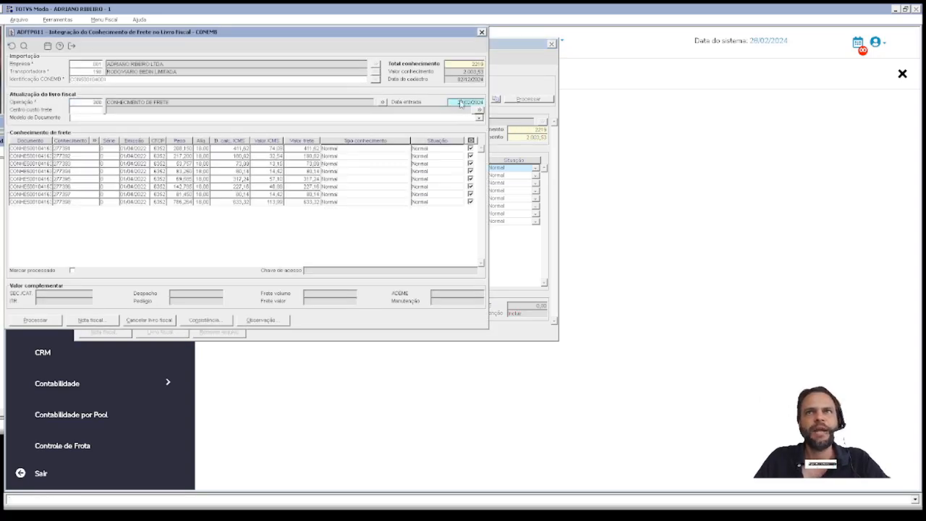
pyautogui.click(93, 110)
pyautogui.write('1')
pyautogui.press('Tab')
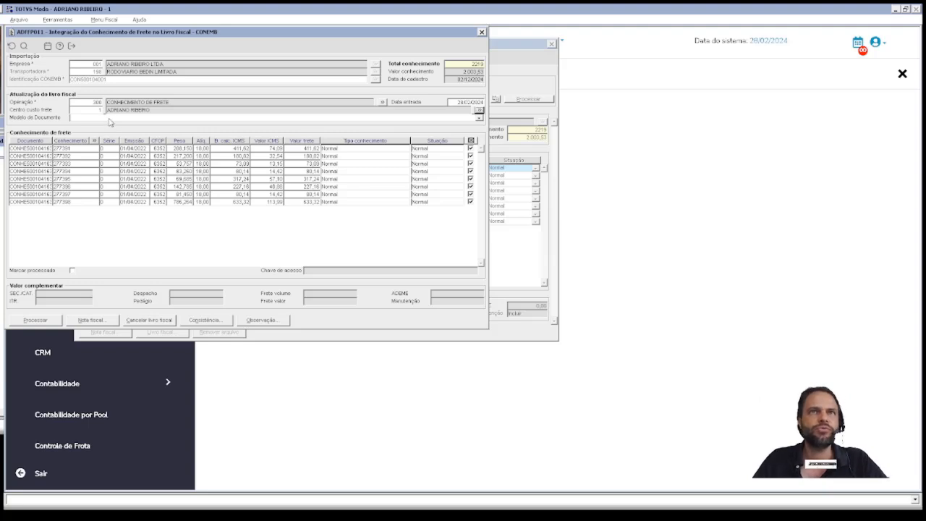
# Step: Consult the help for the fiscal book integration, examining its company parameters and the IN_CANCELA_DUP_AUTO restriction, and return to the integration form
pyautogui.press('F1')
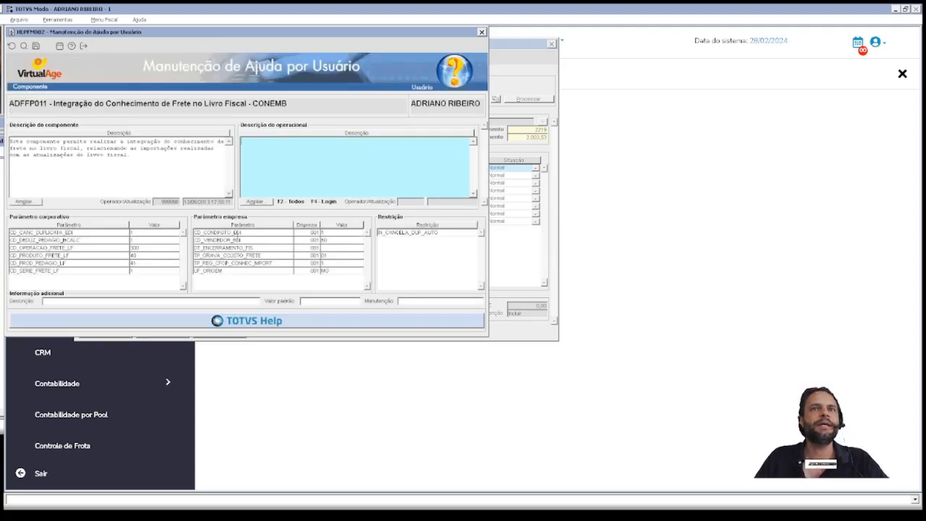
pyautogui.click(218, 271)
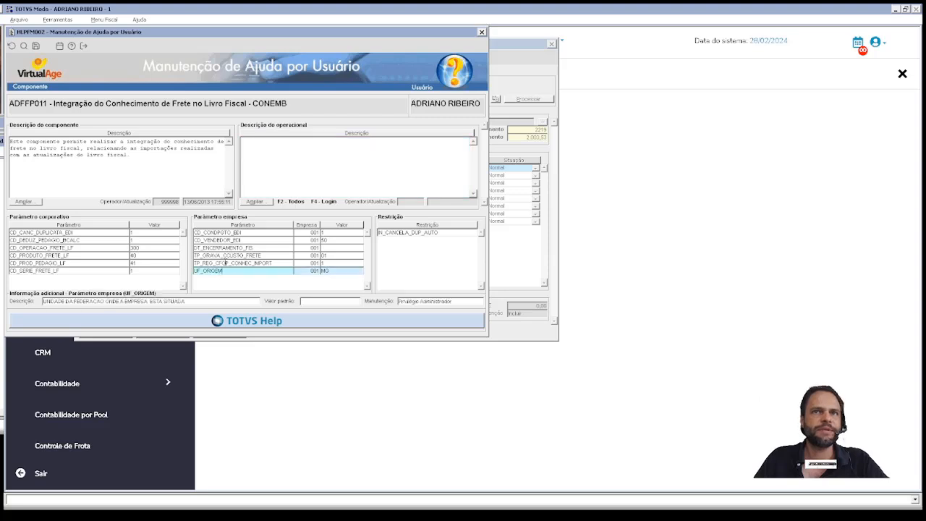
pyautogui.click(219, 263)
pyautogui.click(222, 248)
pyautogui.click(222, 233)
pyautogui.click(456, 233)
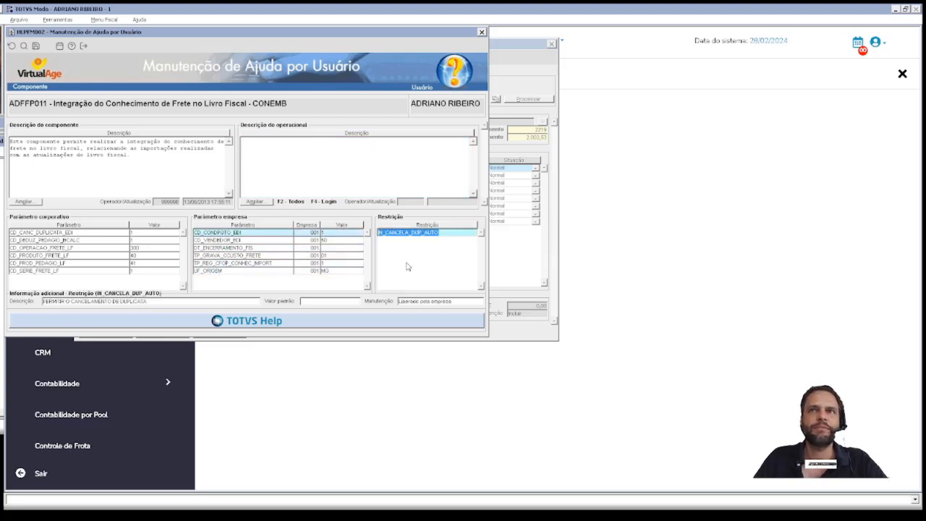
pyautogui.press('Escape')
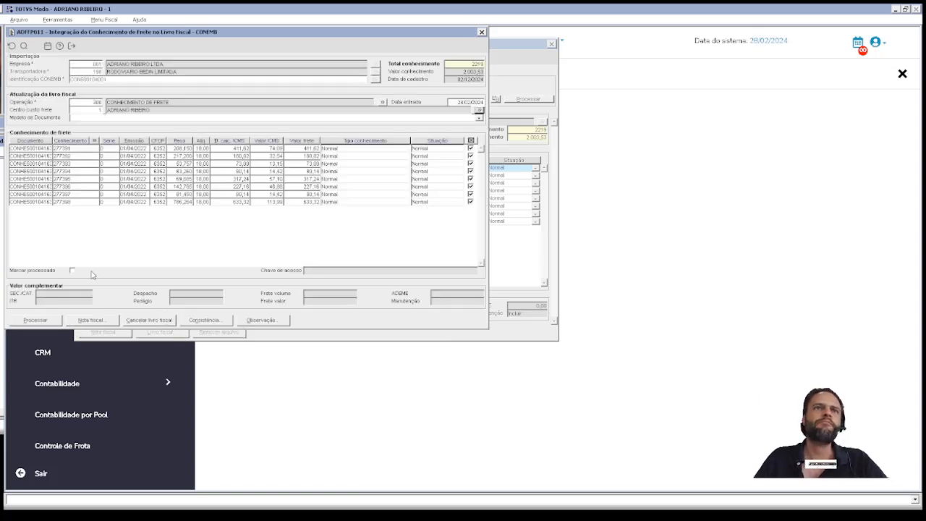
# Step: Process and confirm the fiscal book update for all marked freight records, and check the second record's status
pyautogui.click(27, 322)
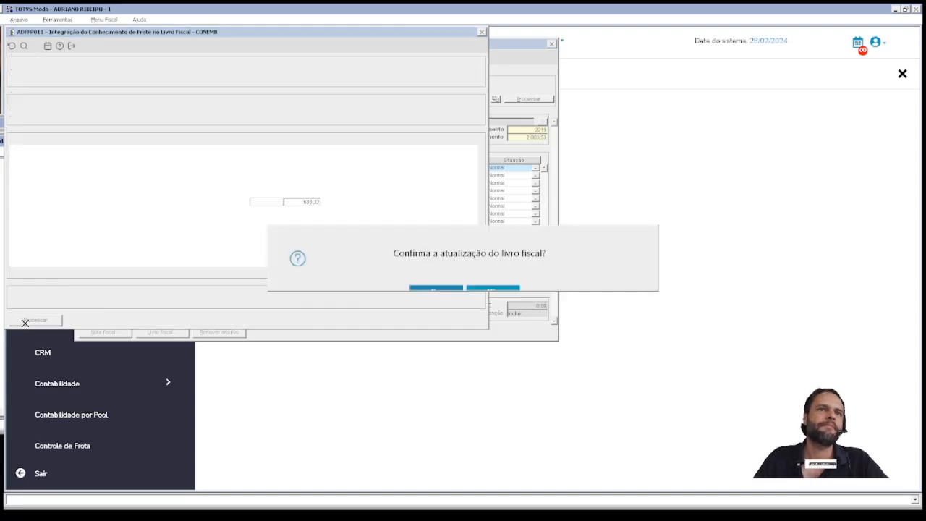
pyautogui.click(433, 289)
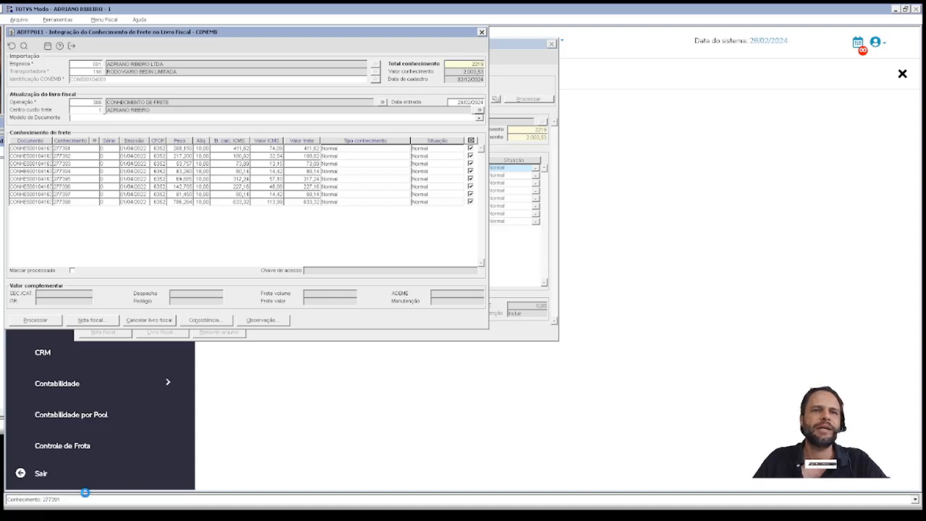
pyautogui.click(76, 155)
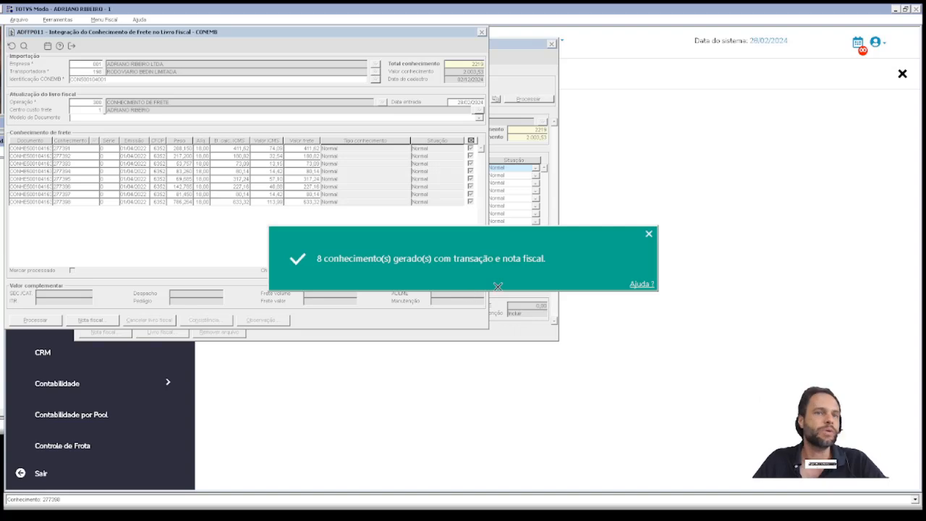
pyautogui.click(648, 234)
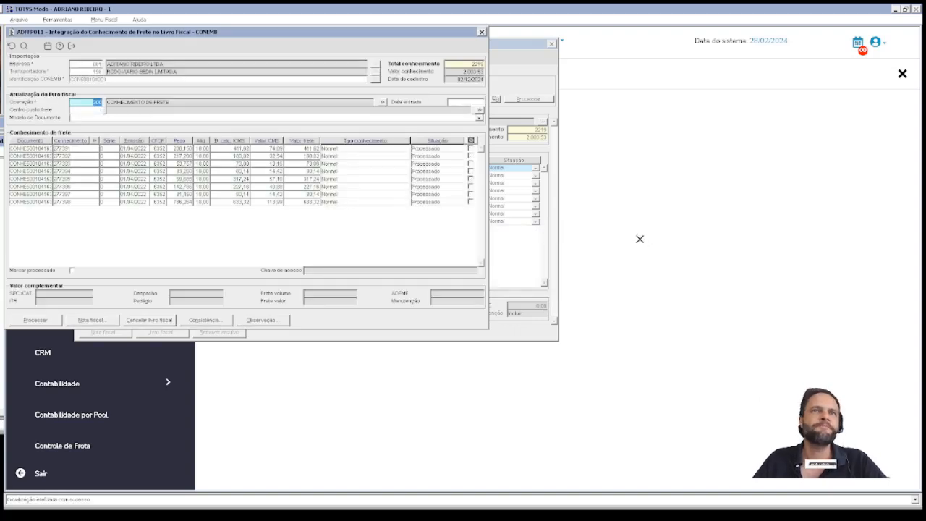
pyautogui.click(245, 154)
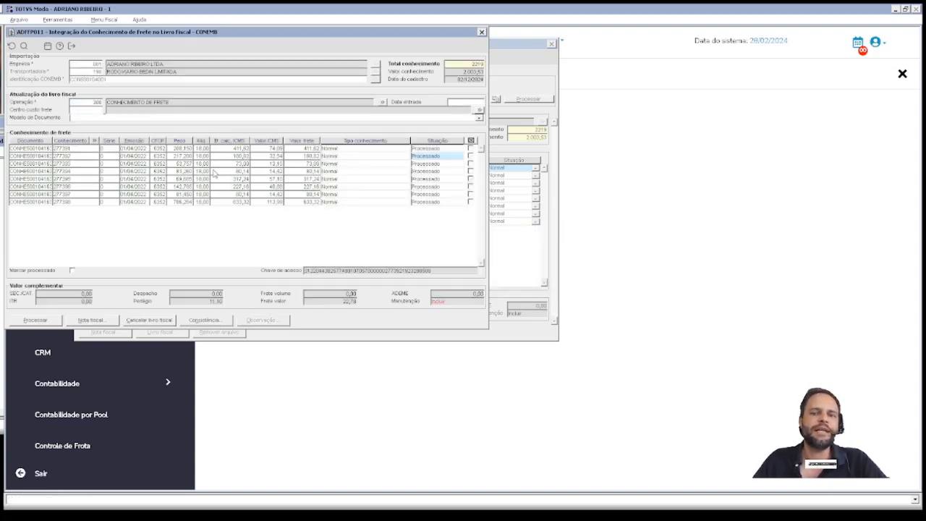
# Step: Return to the import form, clear it and reload the CONEMB file CONS00104001 from the imported freight billing files
pyautogui.press('Escape')
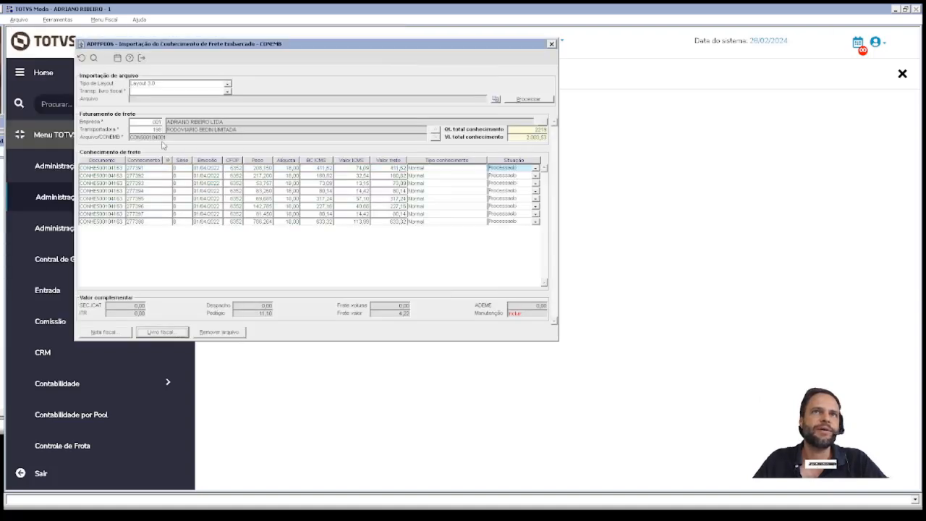
pyautogui.press('F6')
pyautogui.doubleClick(173, 137)
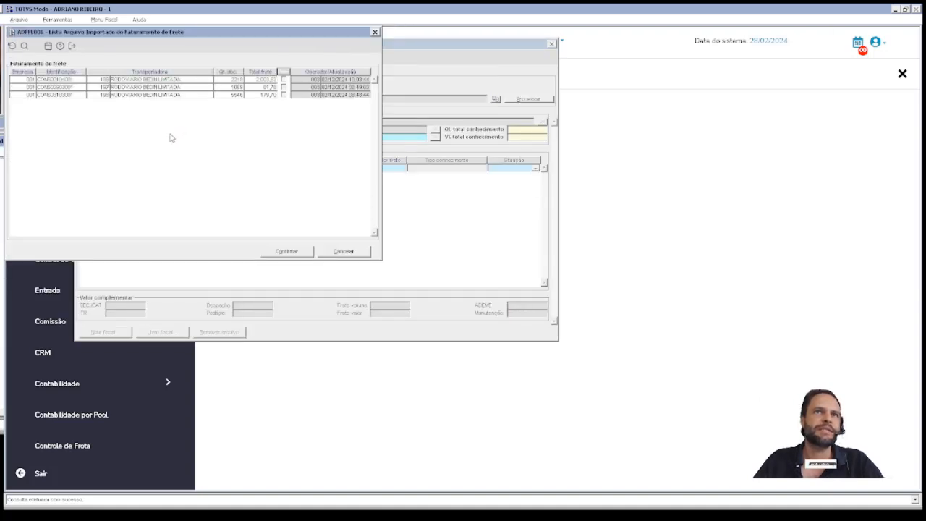
pyautogui.doubleClick(102, 79)
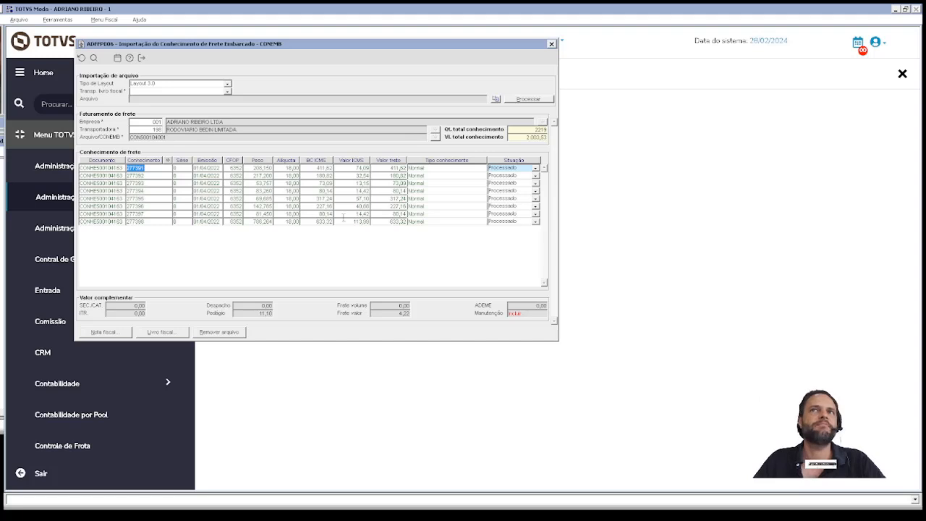
# Step: Reopen the fiscal book integration with entry date 28/02/2024 and freight cost center 1, and mark all processed freight records
pyautogui.click(162, 332)
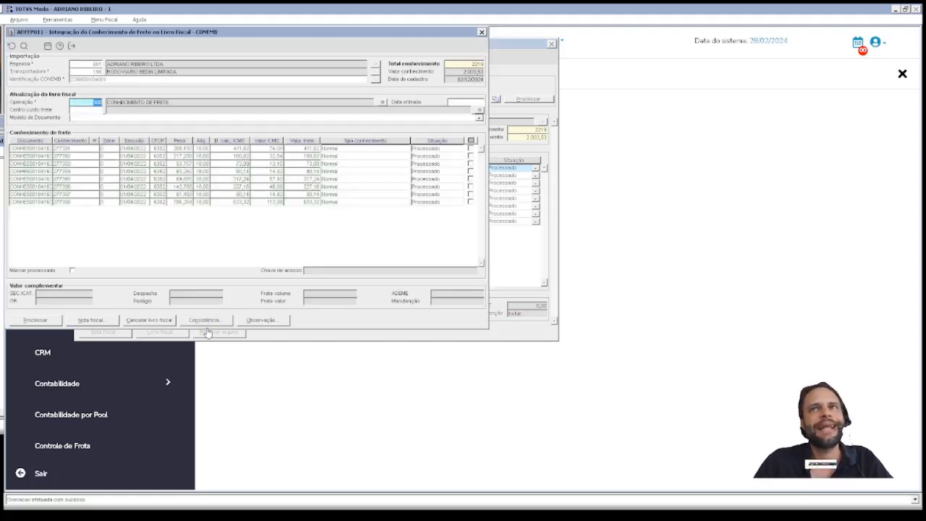
pyautogui.click(467, 103)
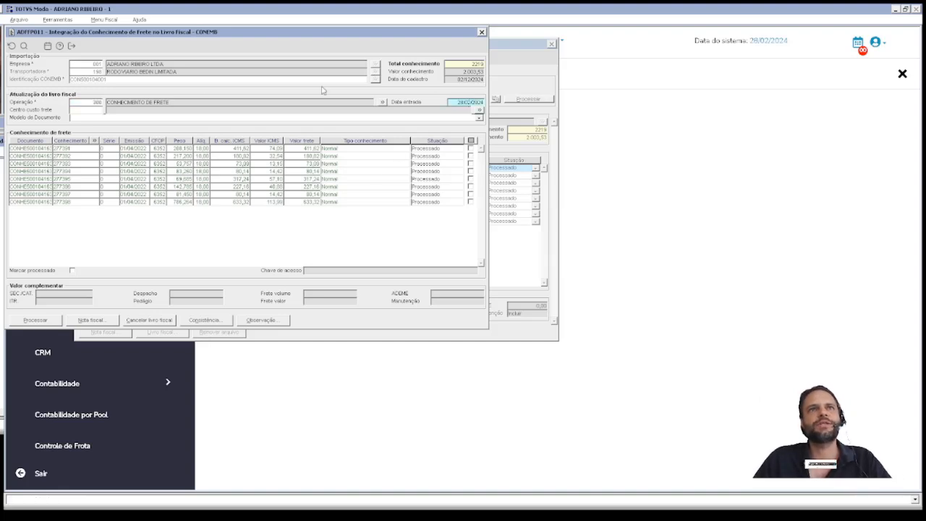
pyautogui.click(89, 110)
pyautogui.write('1')
pyautogui.press('Tab')
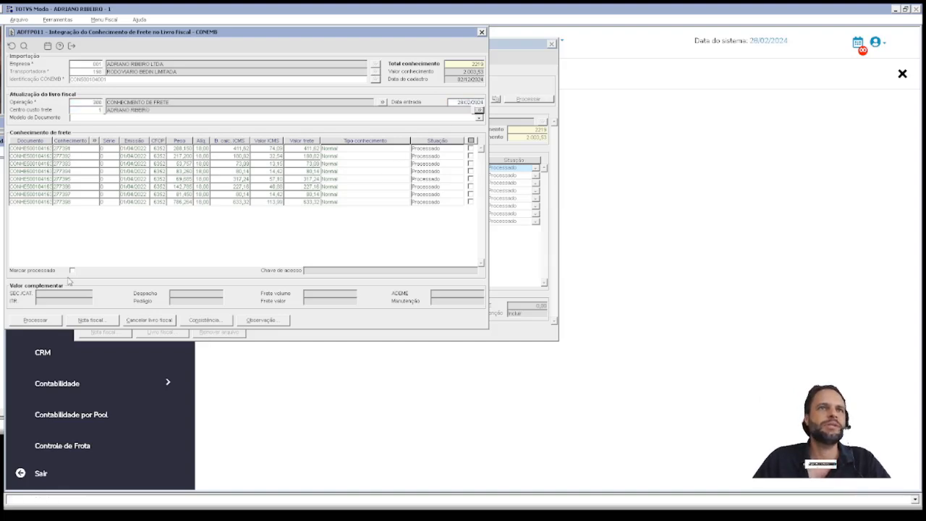
pyautogui.click(72, 273)
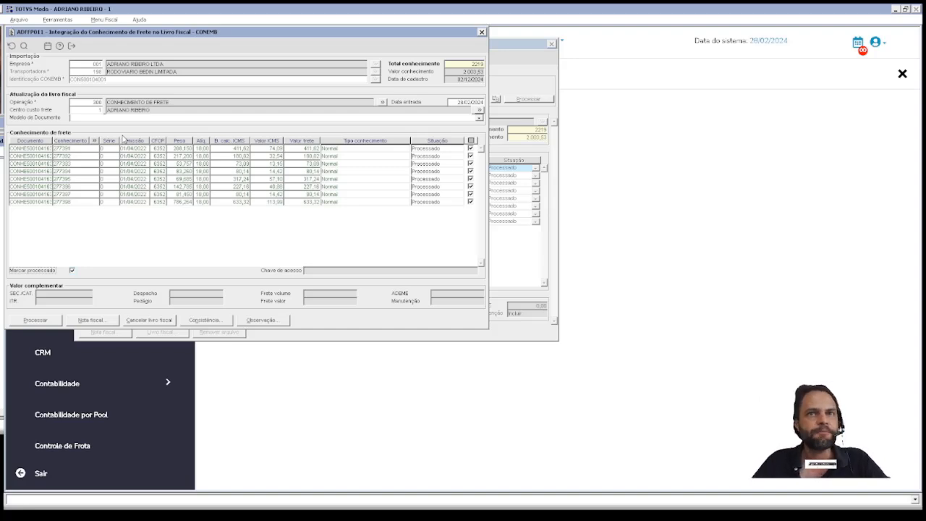
# Step: Consult the fiscal invoice generated for freight record 277391 and return to the import form
pyautogui.click(63, 149)
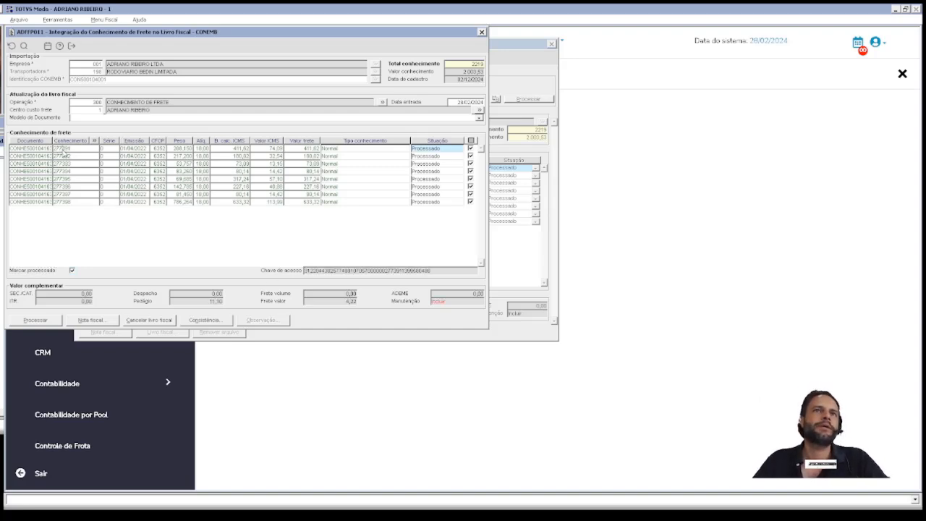
pyautogui.doubleClick(63, 149)
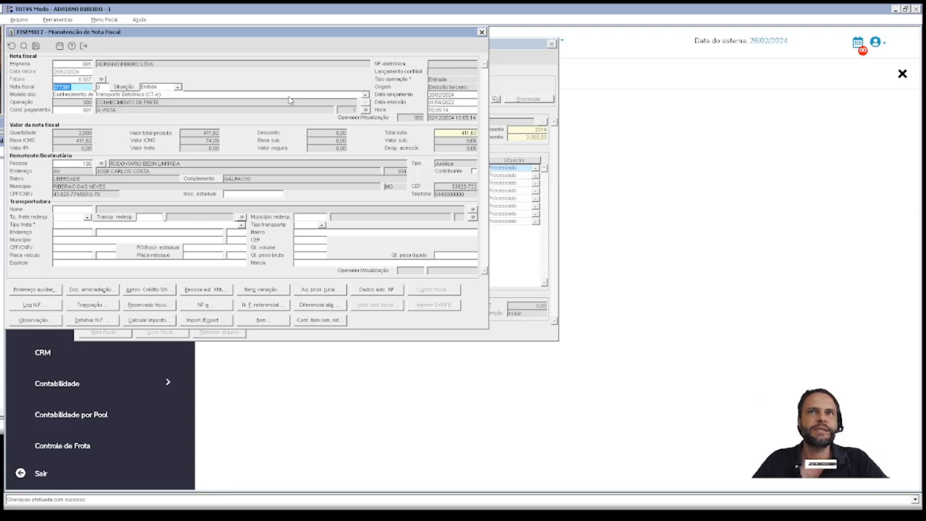
pyautogui.press('Escape')
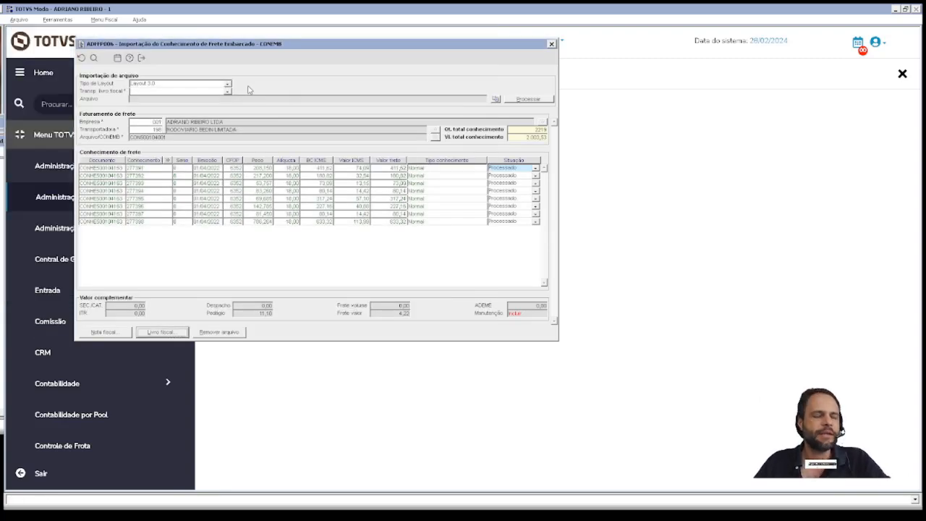
# Step: Leave the CONEMB import and open the DOCCOB freight billing import with the Layout 5.0 file type
pyautogui.press('Escape')
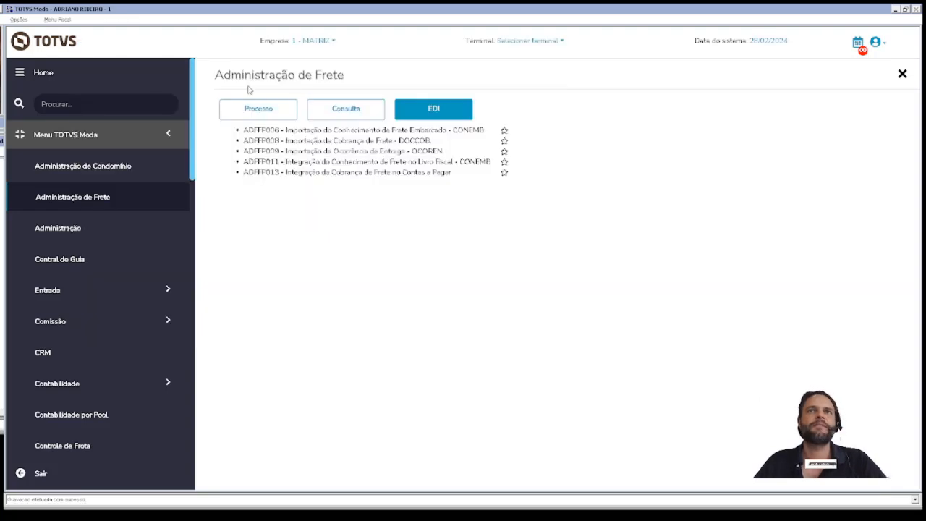
pyautogui.click(379, 144)
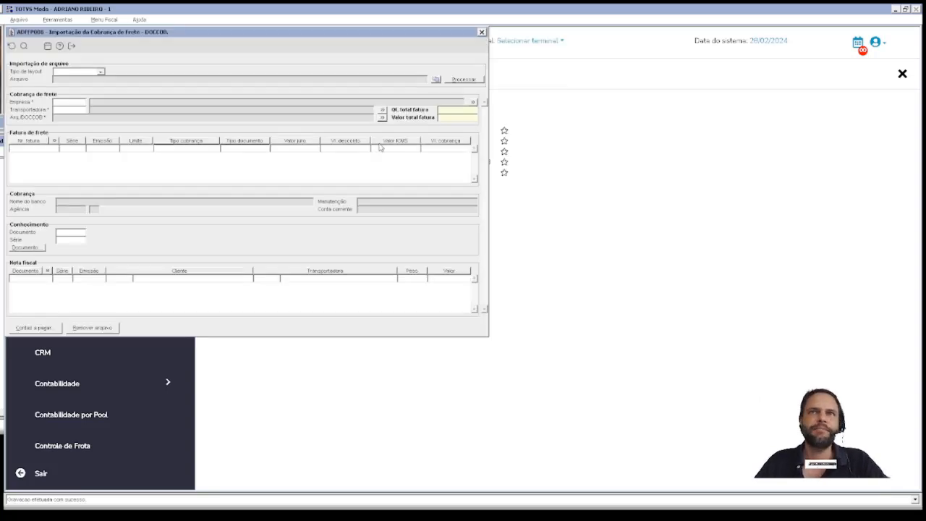
pyautogui.click(78, 72)
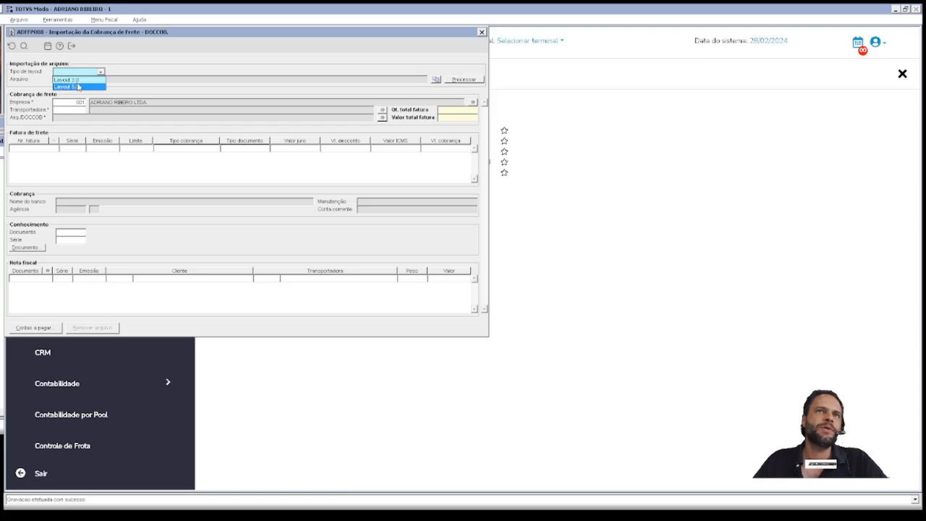
pyautogui.click(80, 86)
# Step: Choose the PANEXCOB text file from the N:\ directory, then process and confirm its billing import
pyautogui.click(86, 81)
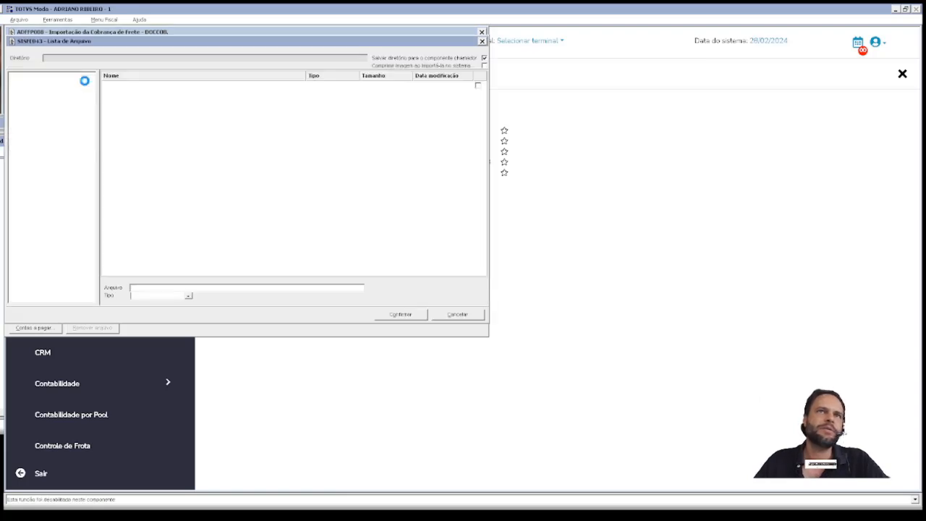
pyautogui.doubleClick(23, 76)
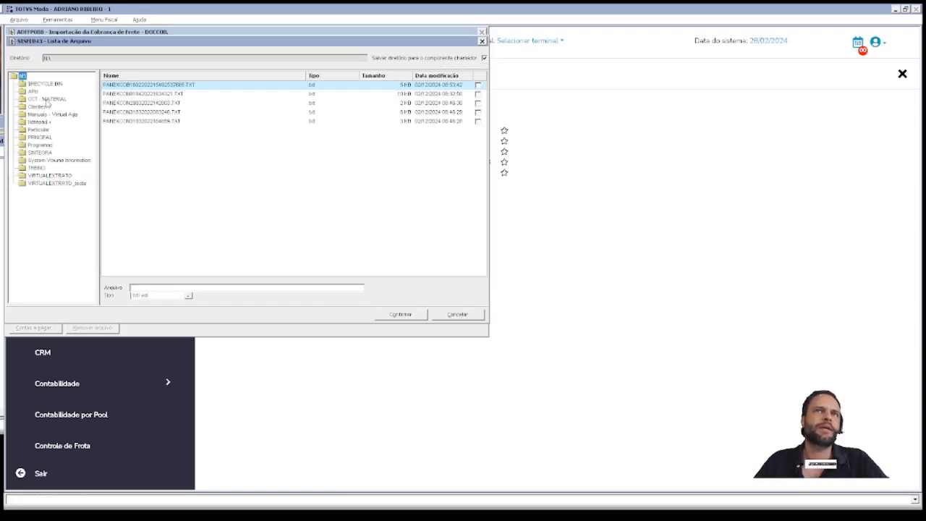
pyautogui.doubleClick(152, 86)
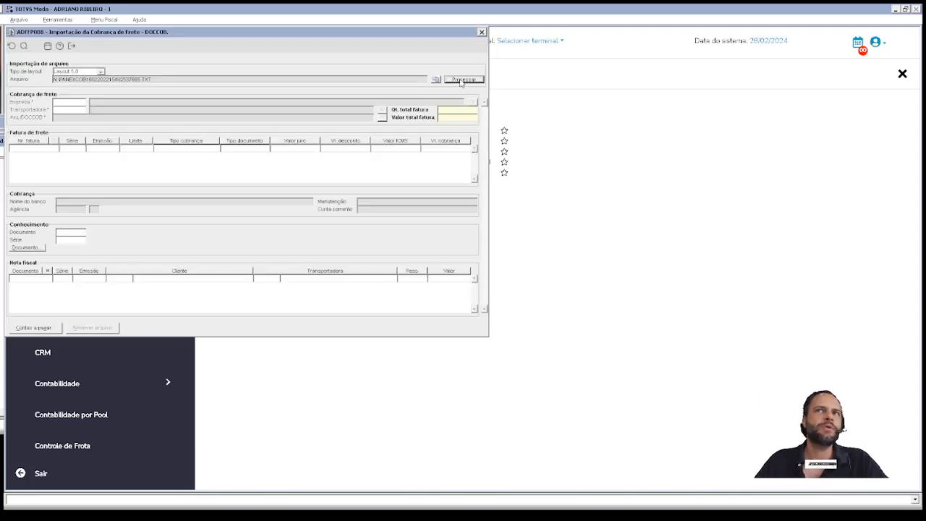
pyautogui.click(462, 79)
pyautogui.click(434, 287)
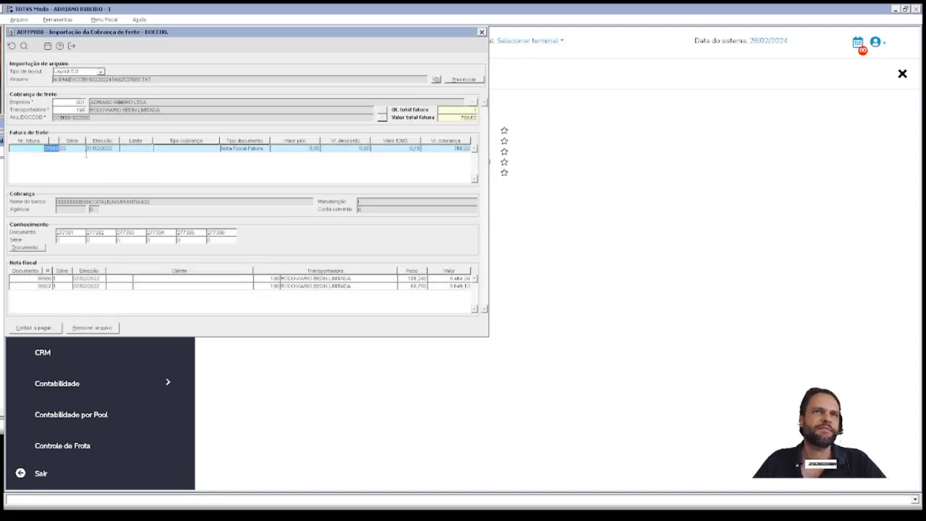
# Step: Check the invoices linked to freight documents 277391, 277394 and 277395 in the imported billing
pyautogui.click(75, 232)
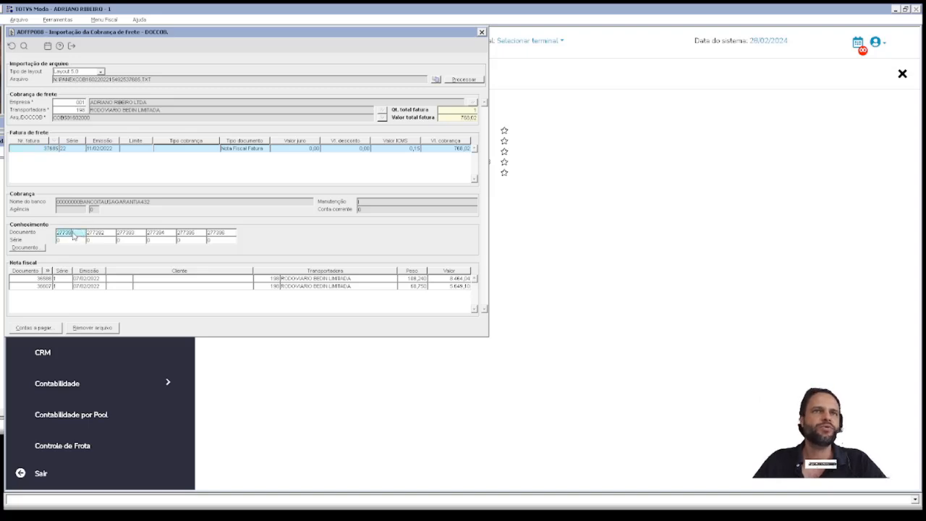
pyautogui.click(162, 234)
pyautogui.click(202, 235)
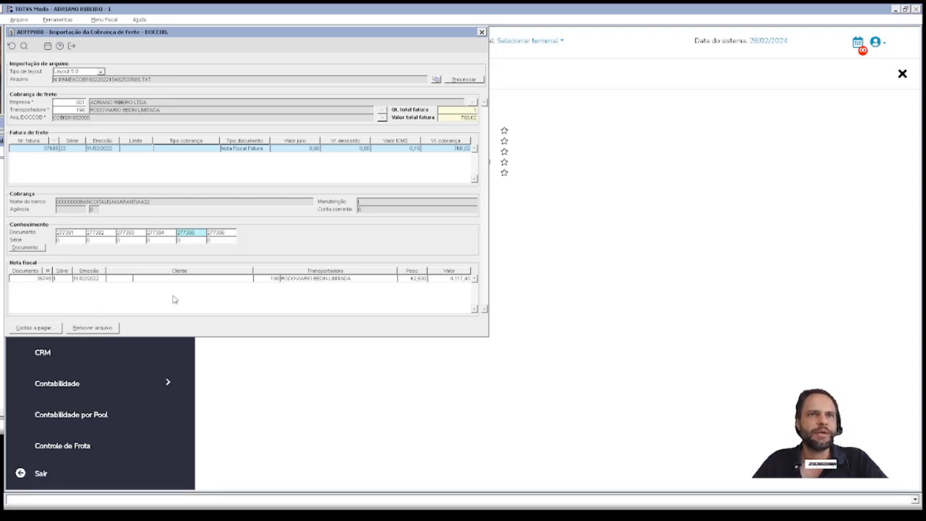
# Step: Open the accounts payable integration for the imported freight billing and review its entry and arrival dates
pyautogui.click(33, 328)
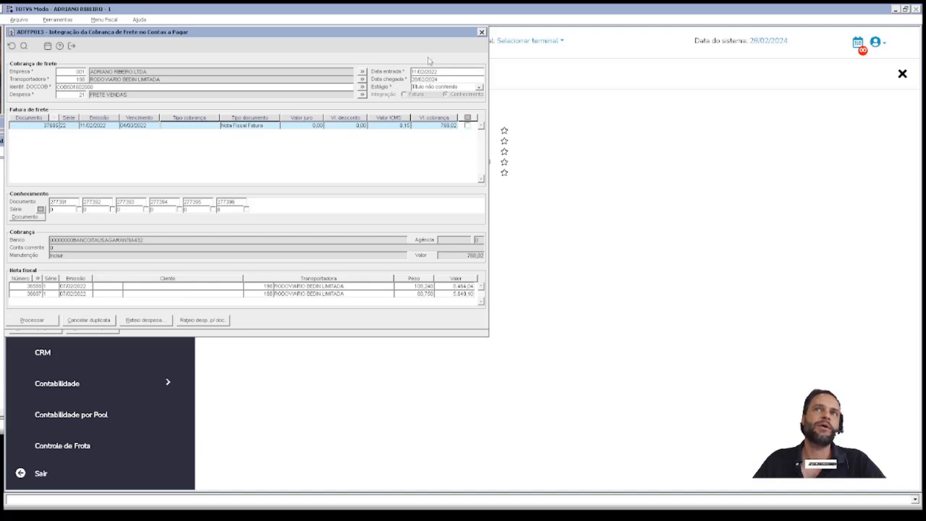
pyautogui.click(451, 74)
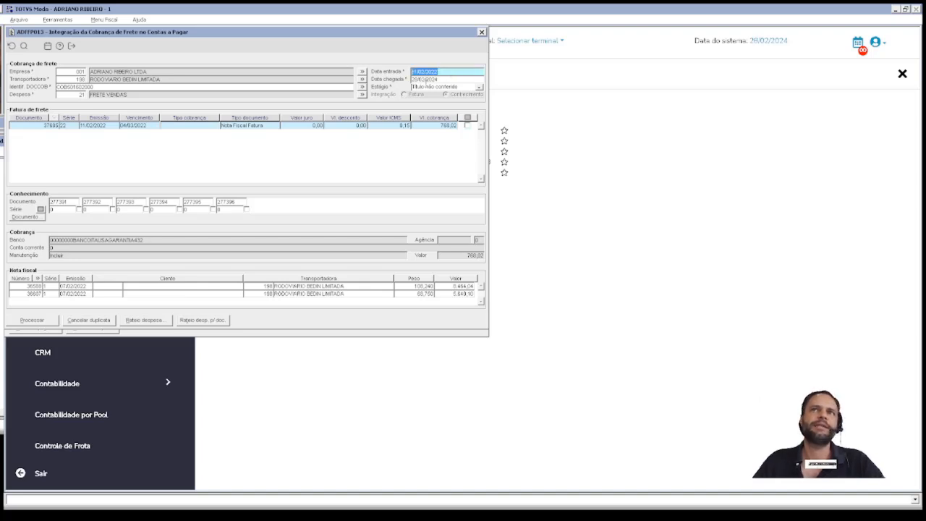
pyautogui.moveTo(448, 79); pyautogui.dragTo(391, 79)
pyautogui.click(433, 74)
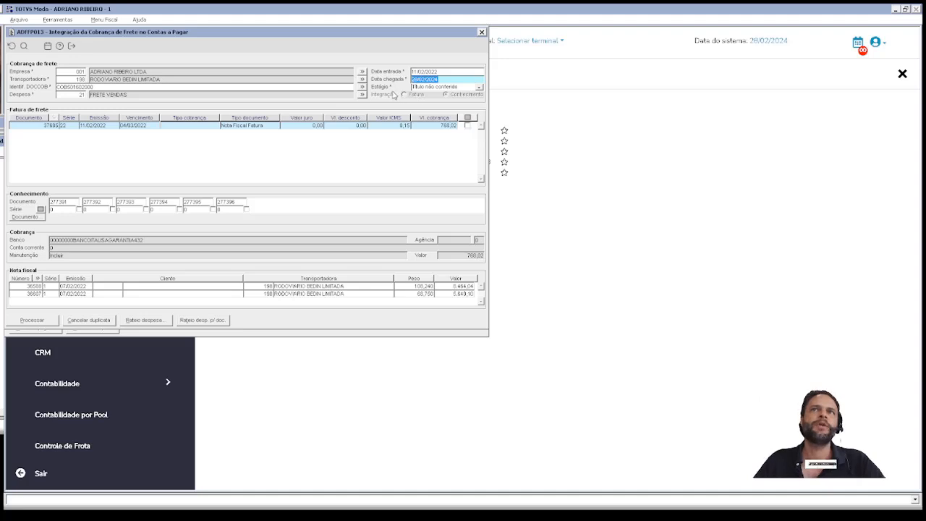
# Step: Try the stage Liberado para pagamento for the billing and restore it to Título não conferido
pyautogui.click(443, 87)
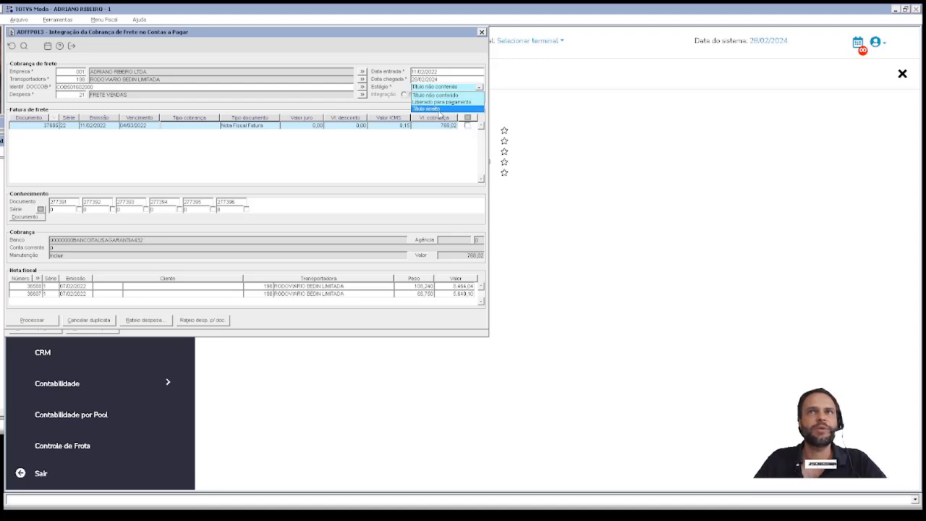
pyautogui.click(439, 102)
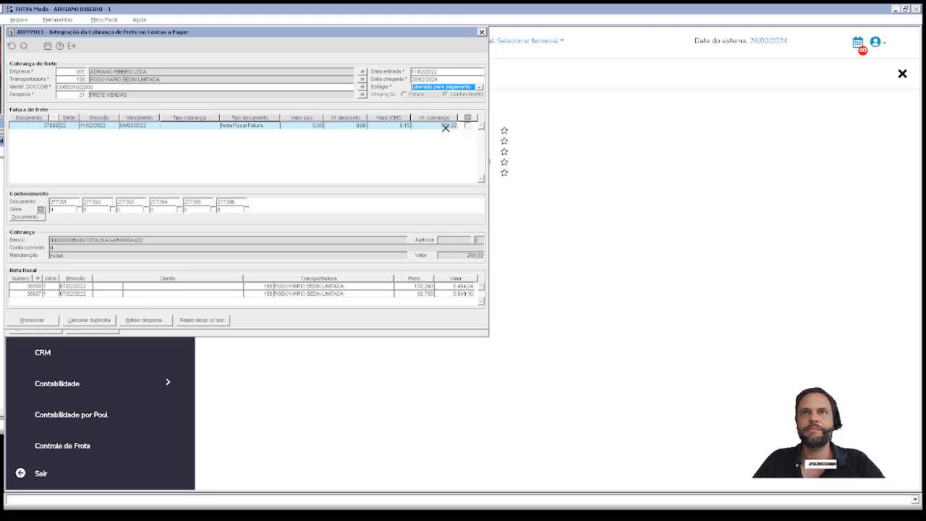
pyautogui.click(445, 87)
pyautogui.click(438, 95)
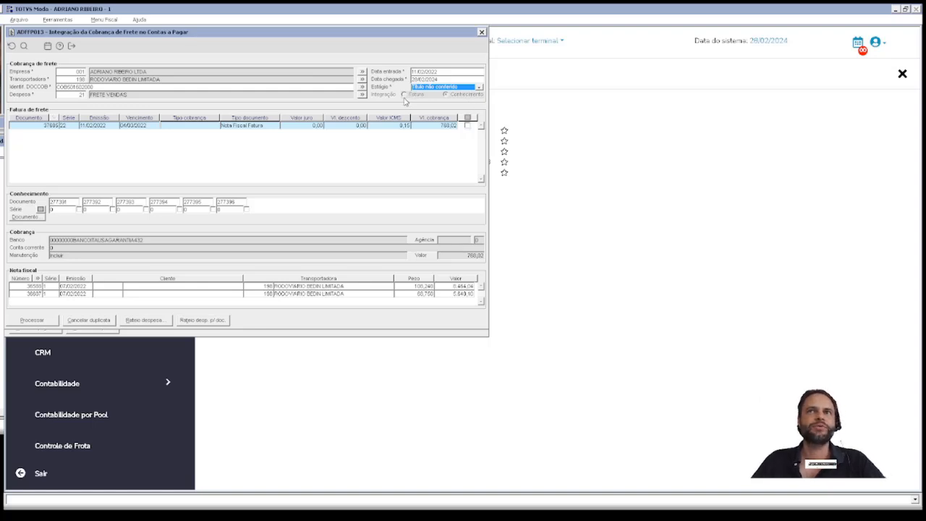
# Step: Examine the valid values of company parameter CD_INTEGRA_FRETE_CP from the component help and return to the integration form
pyautogui.press('F1')
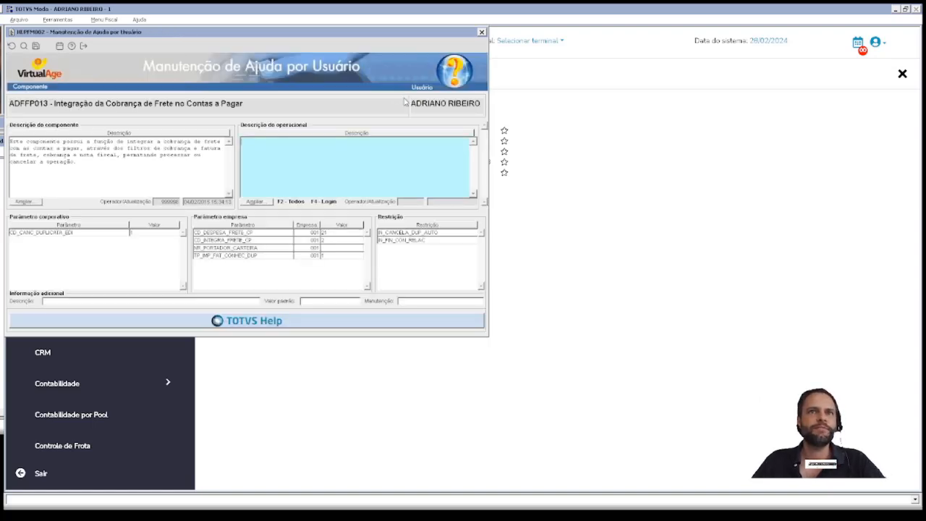
pyautogui.click(290, 241)
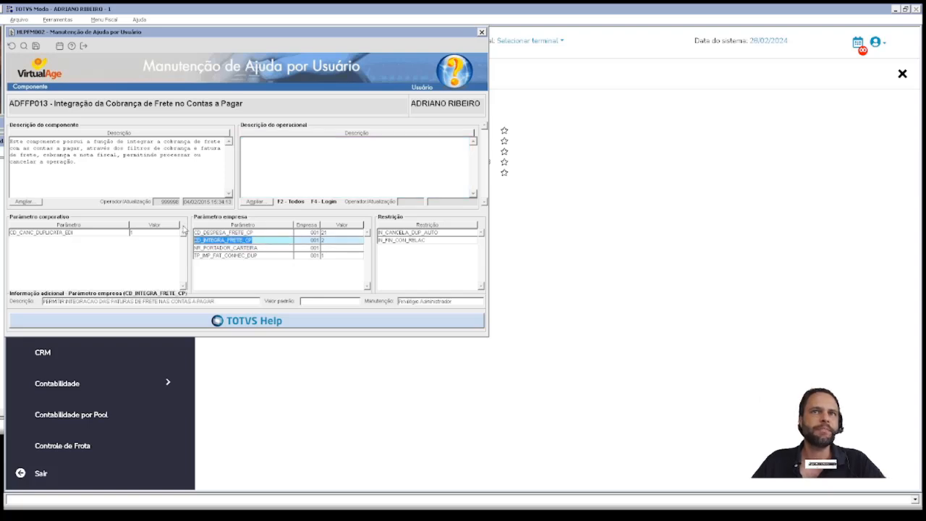
pyautogui.click(331, 241)
pyautogui.hotkey('ctrl', 's')
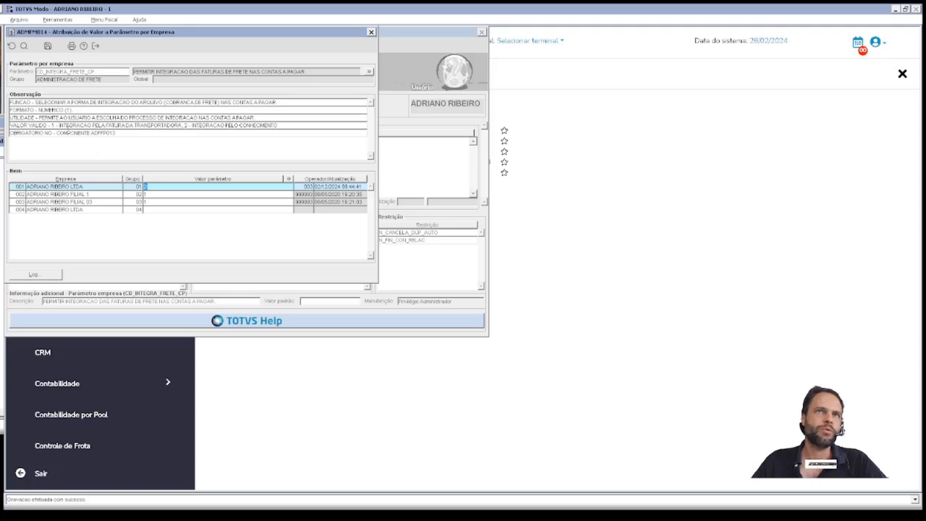
pyautogui.moveTo(106, 125); pyautogui.dragTo(180, 126)
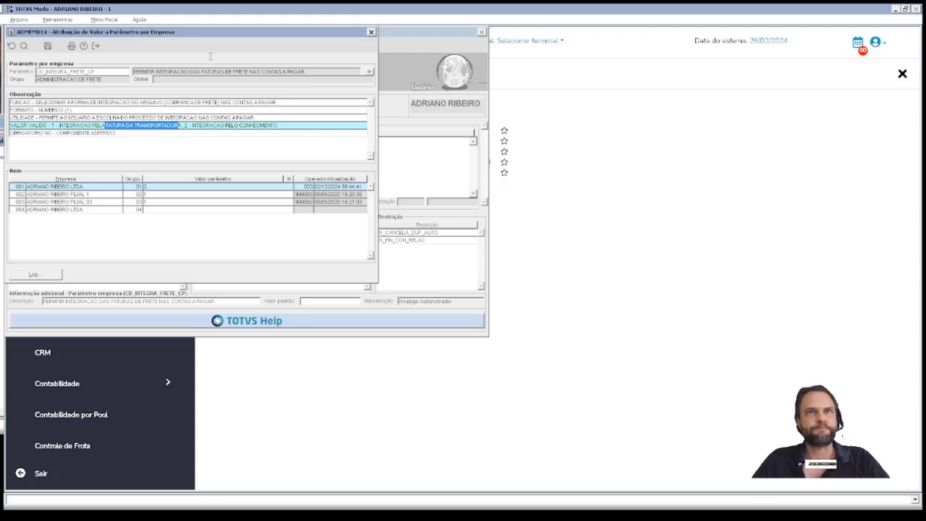
pyautogui.click(128, 126)
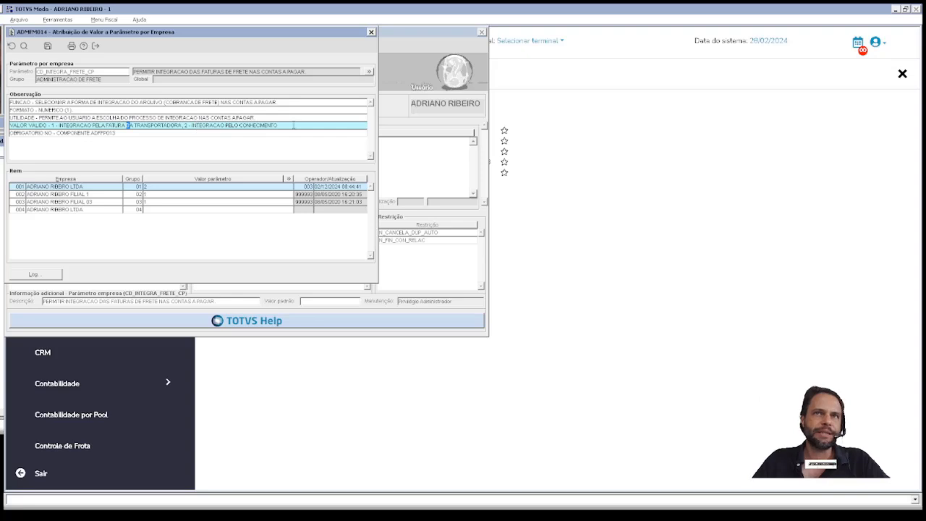
pyautogui.moveTo(281, 125); pyautogui.dragTo(193, 125)
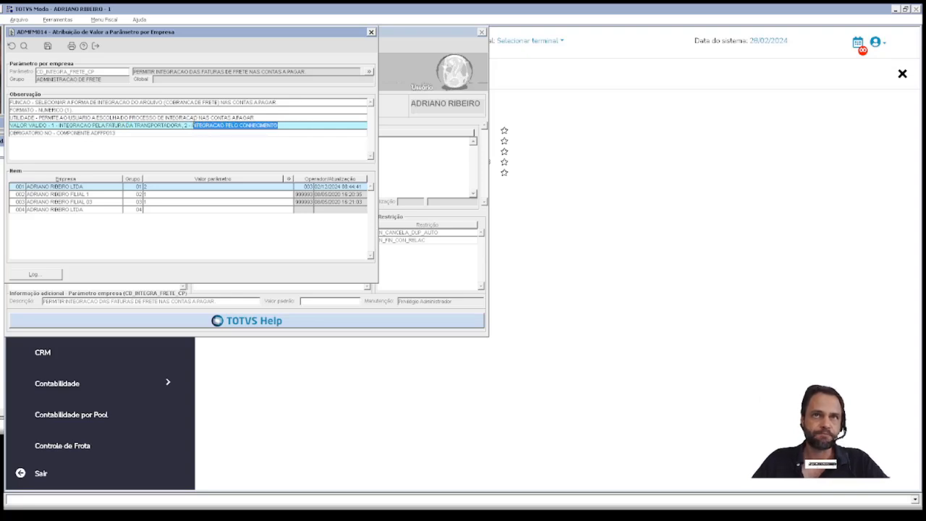
pyautogui.press('Escape')
pyautogui.press('Escape')
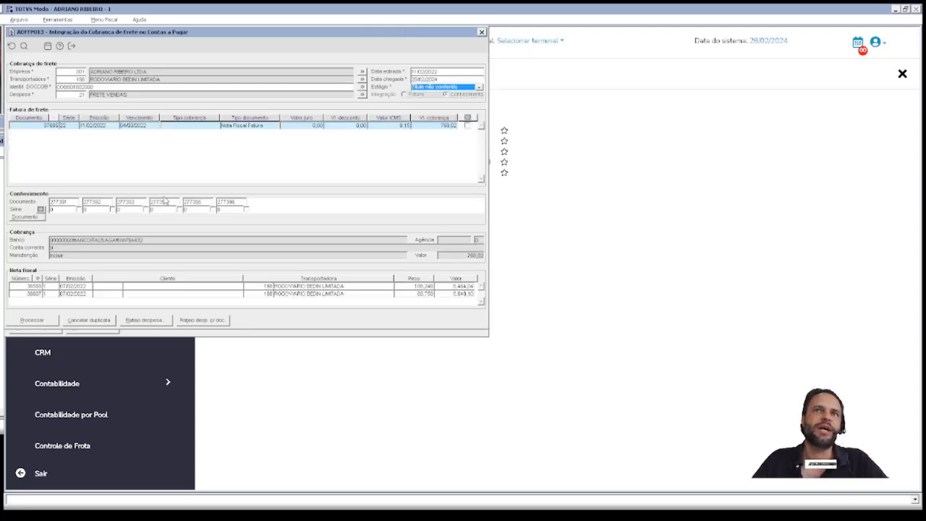
# Step: Check the invoices linked to freight documents 277391, 277393, 277394 and 277396 in the accounts payable integration
pyautogui.click(69, 200)
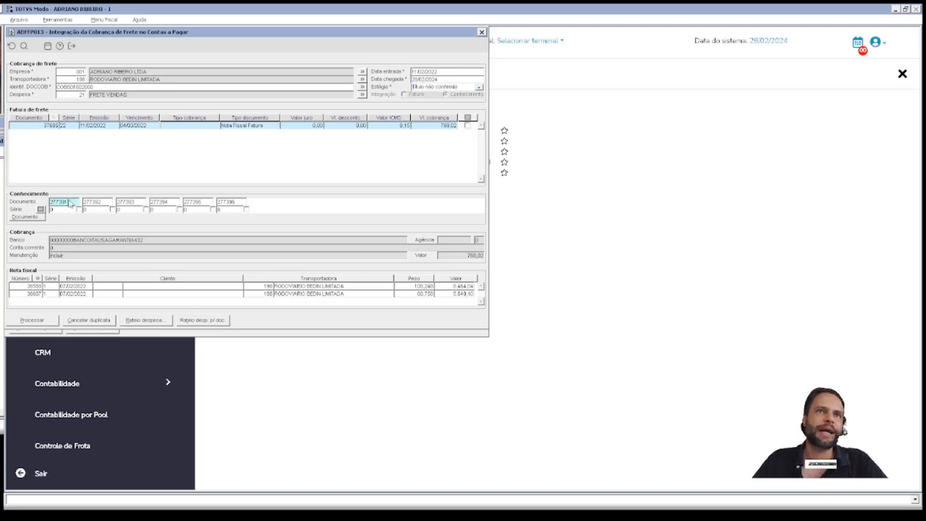
pyautogui.click(119, 202)
pyautogui.click(155, 210)
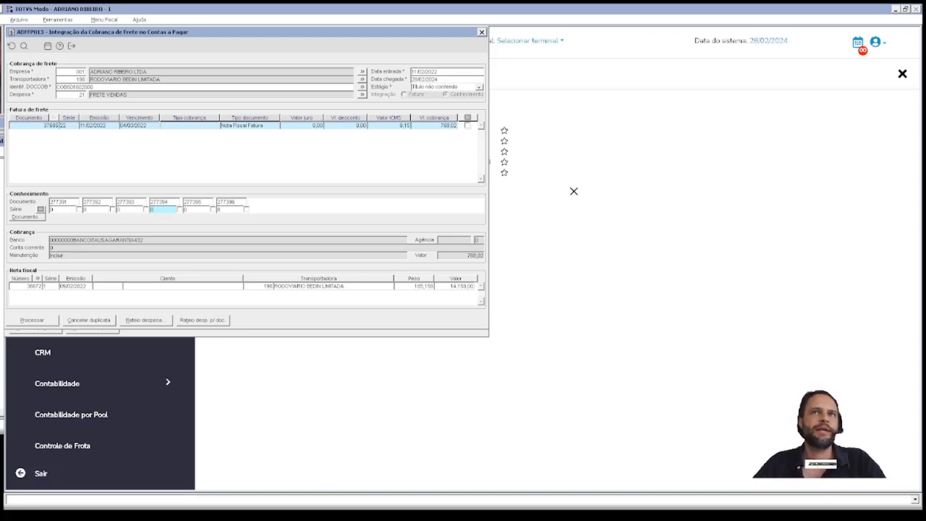
pyautogui.click(48, 126)
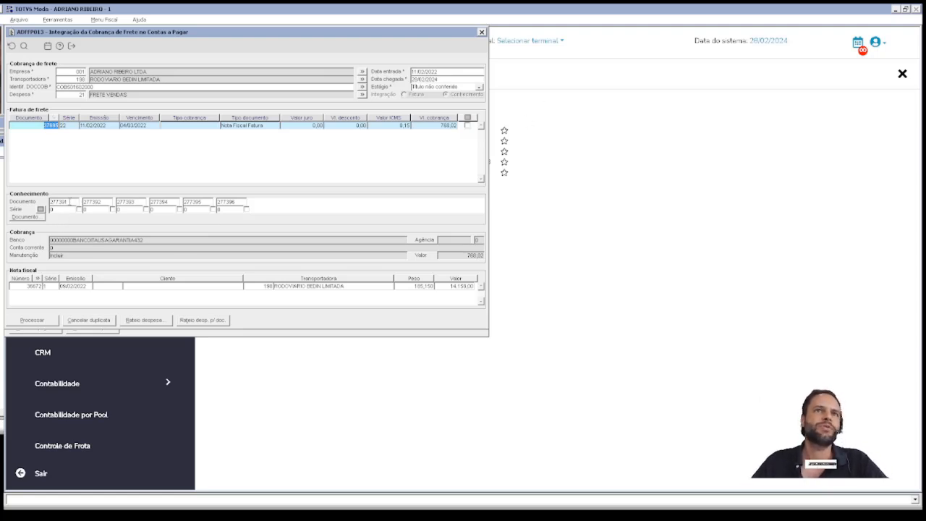
pyautogui.click(64, 202)
pyautogui.click(231, 202)
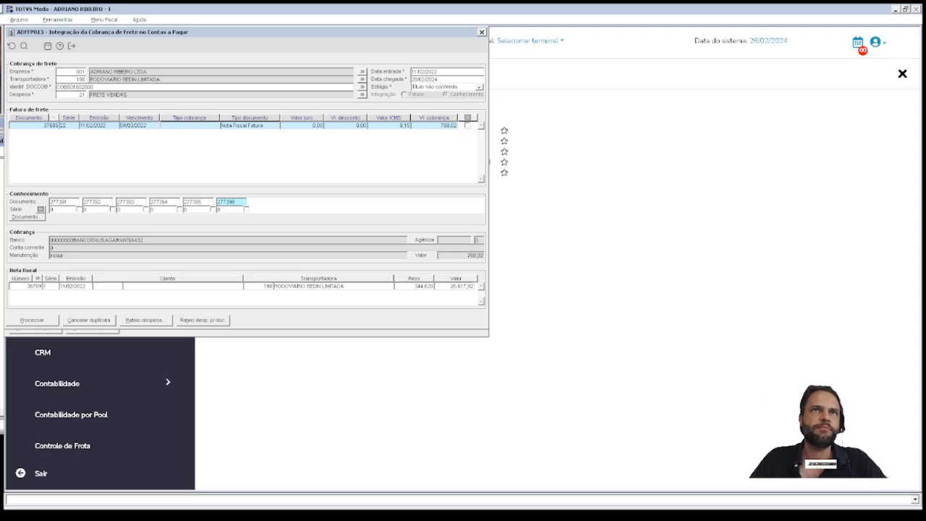
# Step: Consult the CD_INTEGRA_FRETE_CP setting in the component help again and return to the integration form
pyautogui.press('F1')
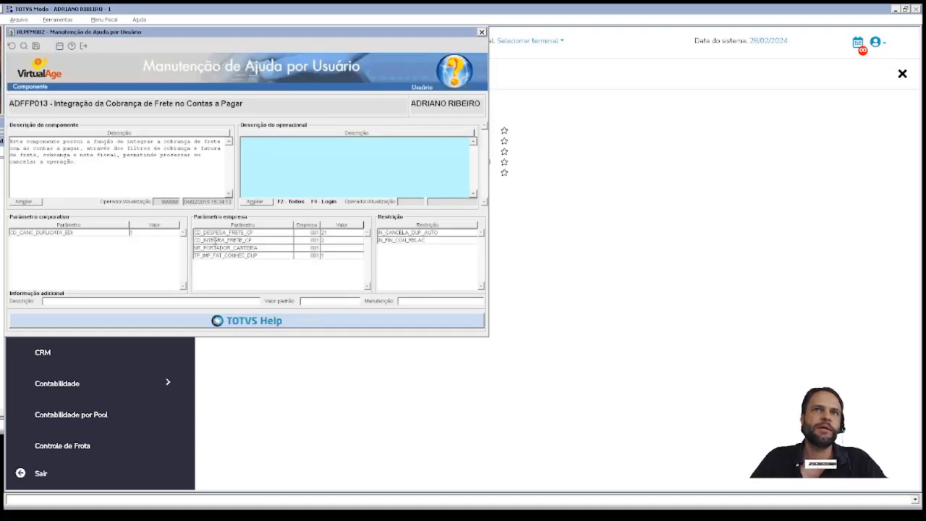
pyautogui.click(214, 240)
pyautogui.press('Escape')
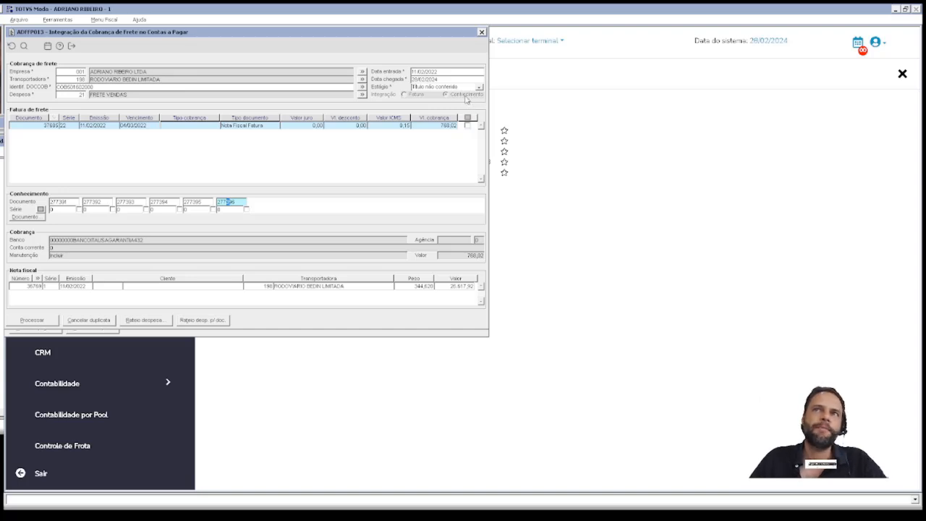
# Step: Go through freight documents 277391 to 277396 one by one to view their linked invoices
pyautogui.click(56, 204)
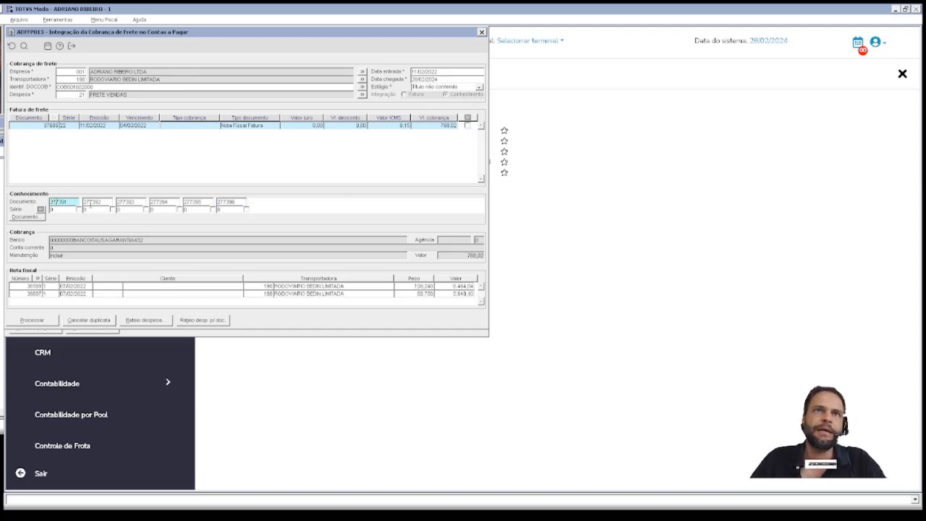
pyautogui.click(96, 202)
pyautogui.click(130, 203)
pyautogui.click(164, 202)
pyautogui.click(197, 203)
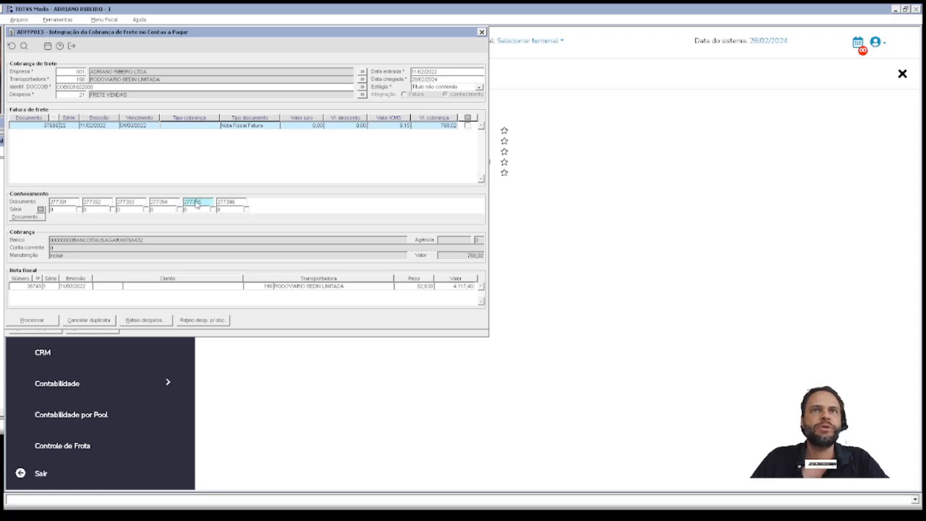
pyautogui.click(225, 203)
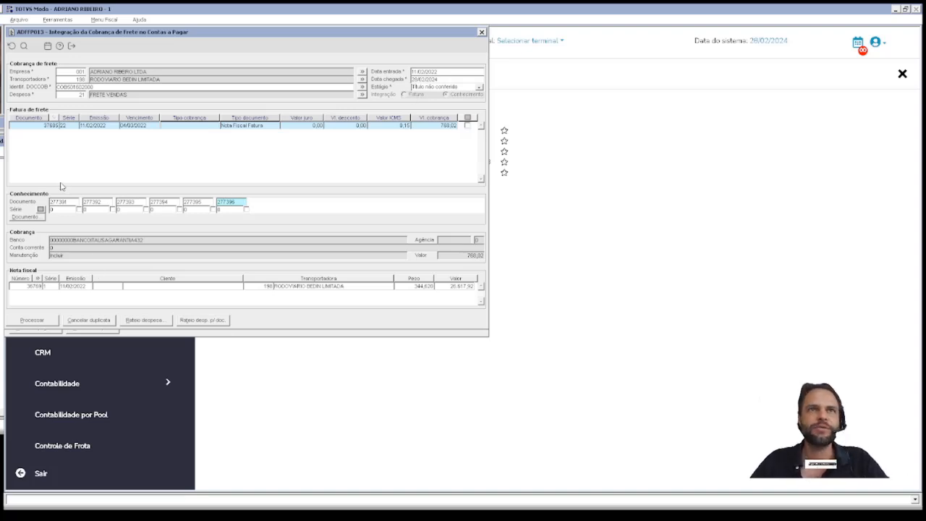
# Step: Compare the carrier's freight invoice with its freight documents 277391 and 277392 for the two integration modes
pyautogui.click(47, 125)
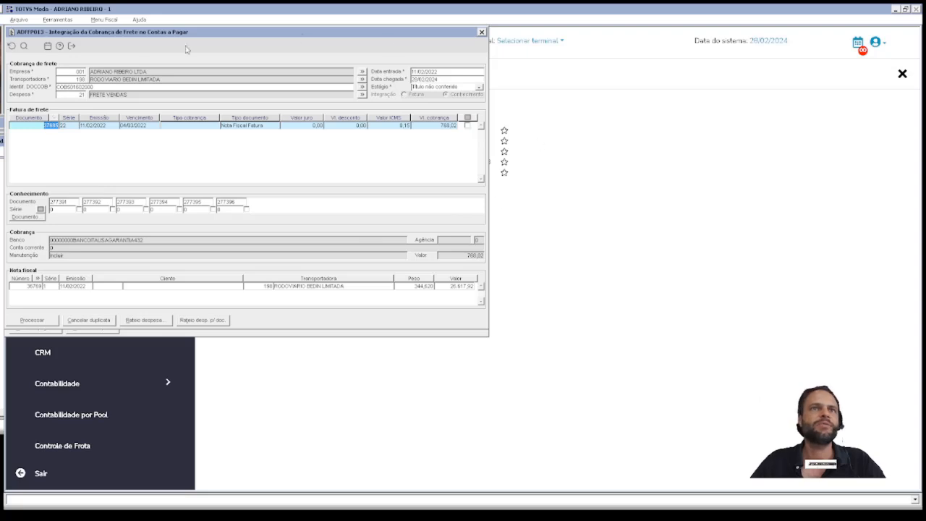
pyautogui.click(73, 202)
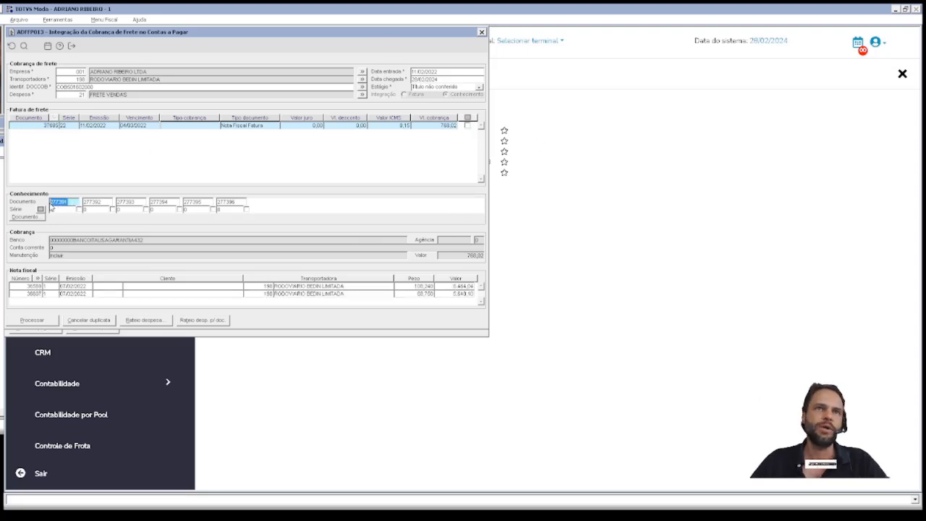
pyautogui.click(97, 204)
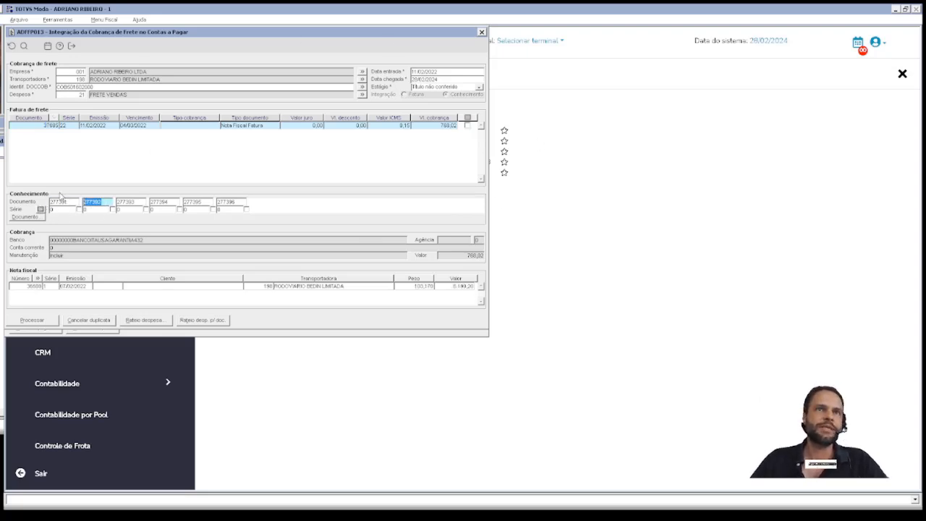
pyautogui.click(38, 126)
pyautogui.moveTo(41, 128); pyautogui.dragTo(61, 131)
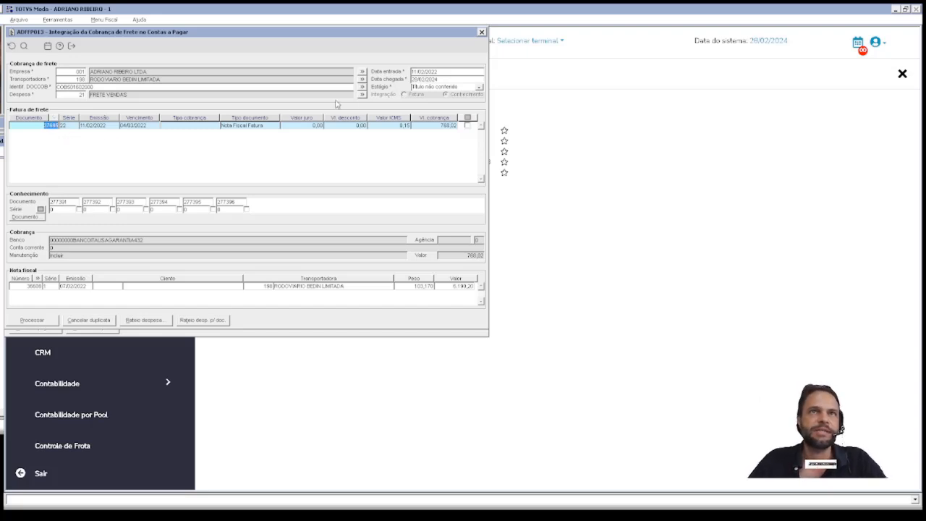
pyautogui.click(39, 127)
pyautogui.moveTo(39, 127); pyautogui.dragTo(77, 129)
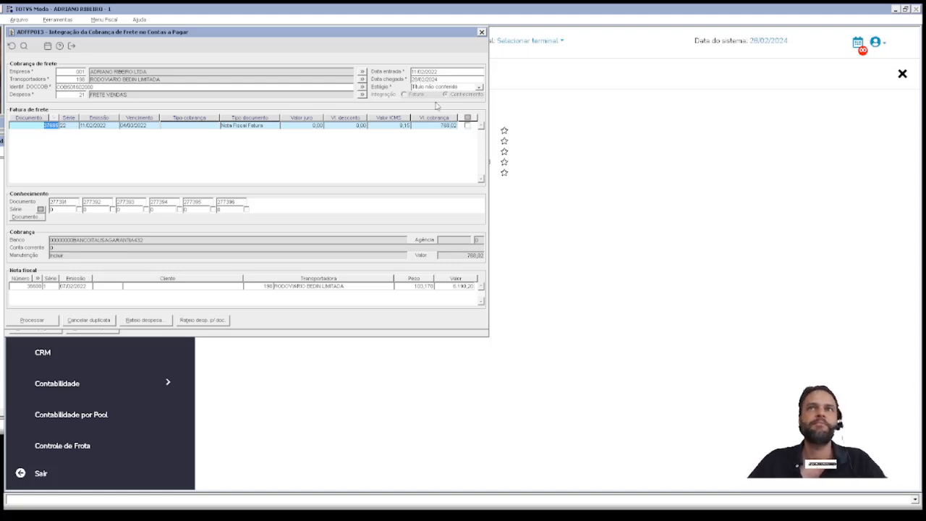
pyautogui.click(69, 202)
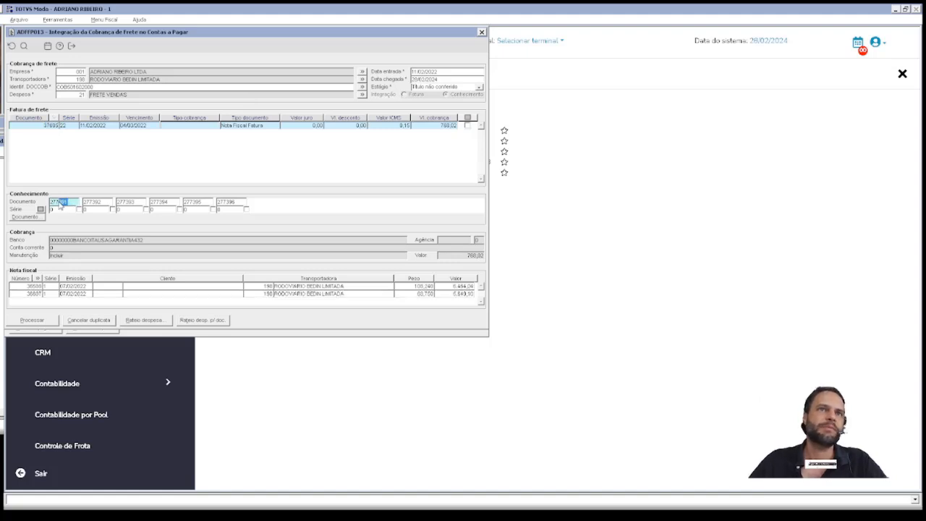
pyautogui.click(95, 202)
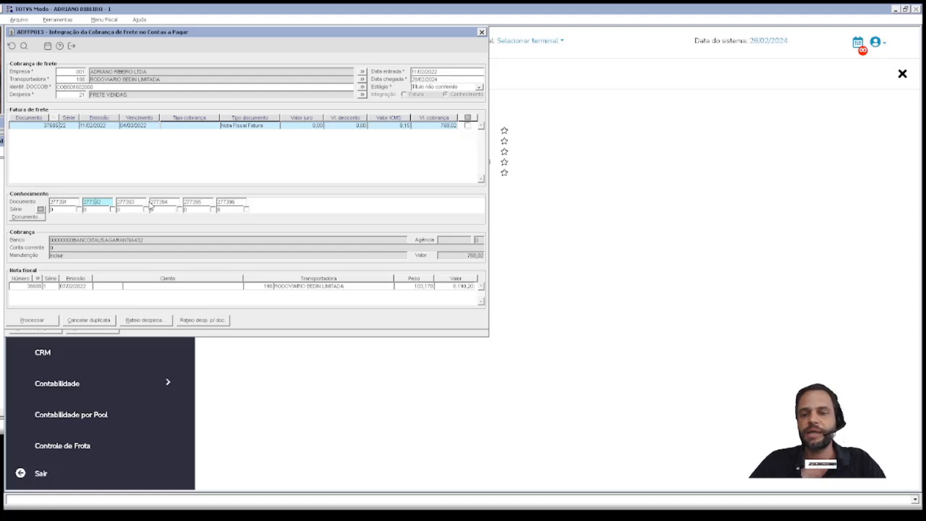
# Step: Mark the freight invoice for integration and view its expense apportionment list without adding any entry
pyautogui.click(467, 125)
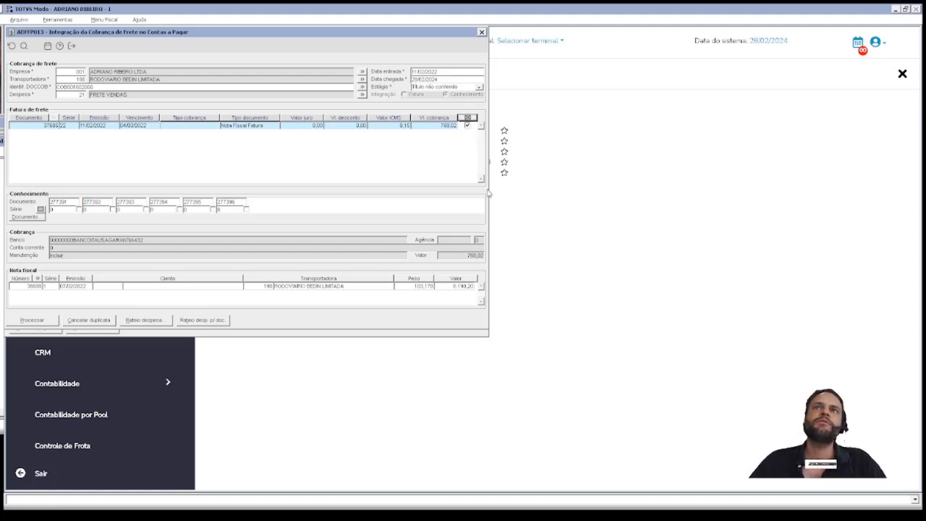
pyautogui.click(140, 322)
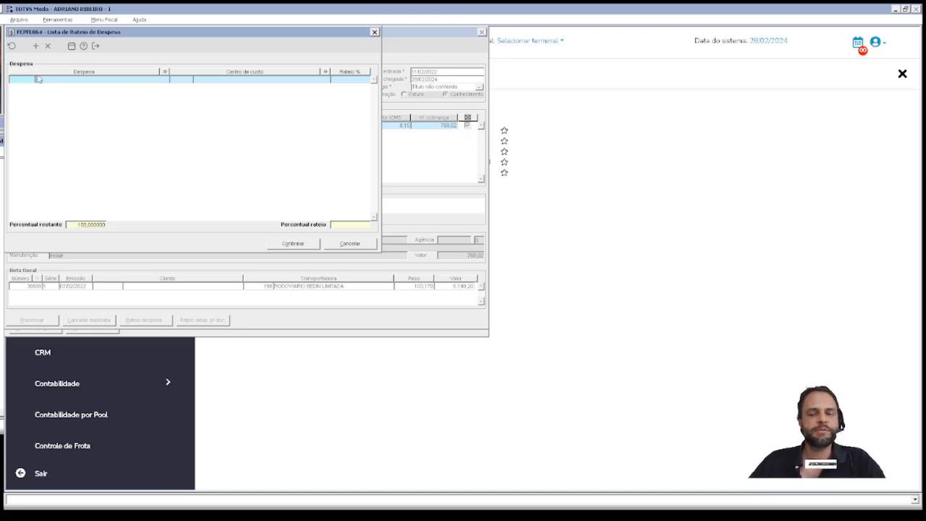
pyautogui.press('Escape')
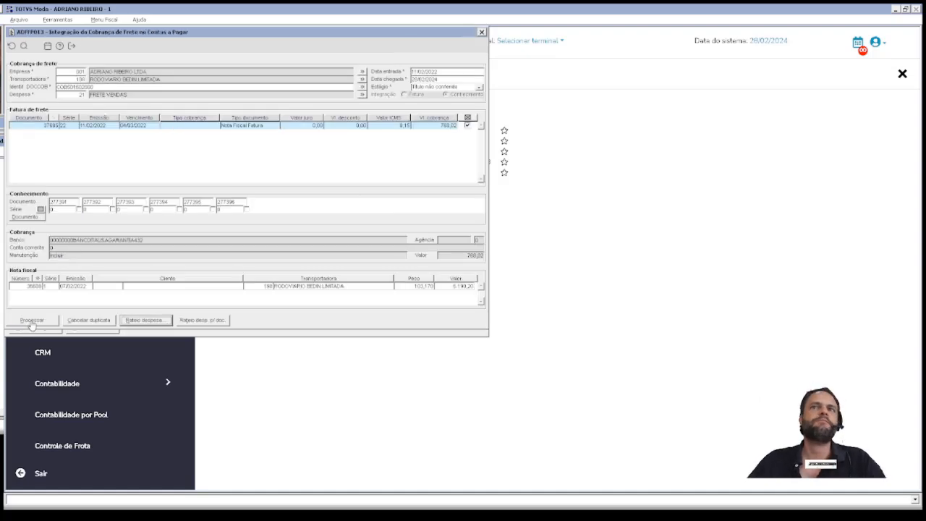
# Step: Process and confirm the integration of the marked freight invoice into accounts payable, and dismiss the notice
pyautogui.click(32, 321)
pyautogui.click(428, 288)
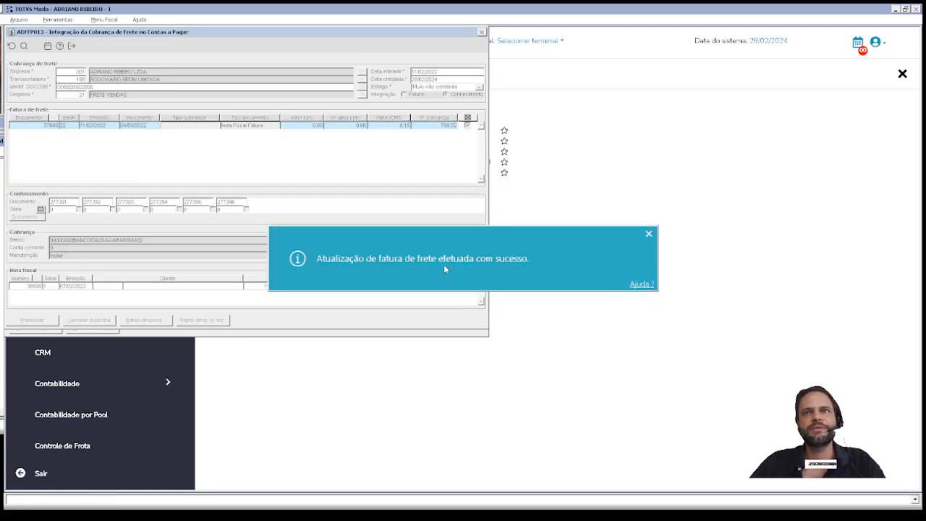
pyautogui.click(649, 233)
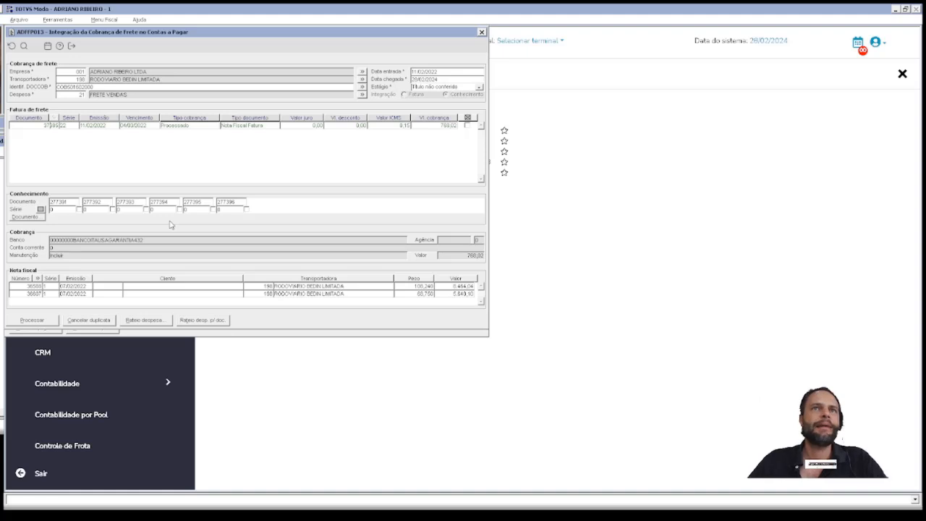
# Step: View the payable title generated for freight document 277391, and close it along with the integration screens
pyautogui.click(48, 126)
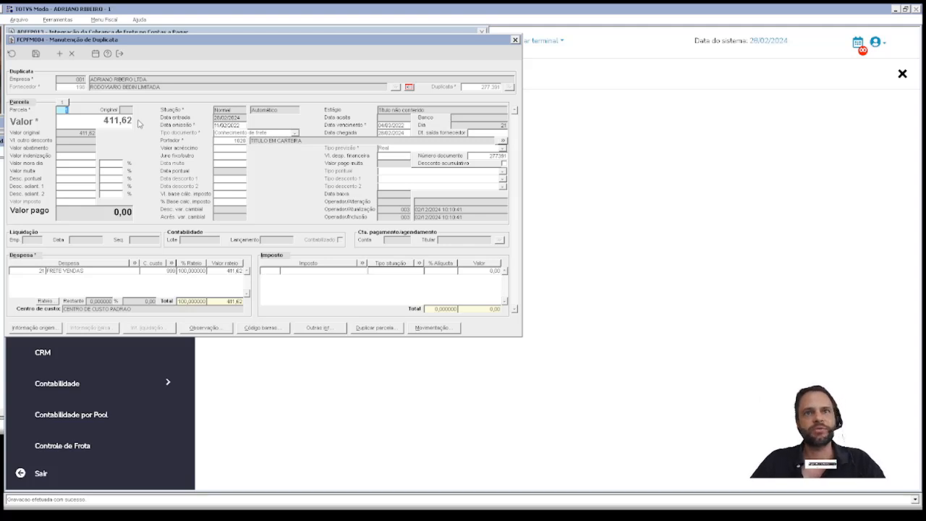
pyautogui.press('Escape')
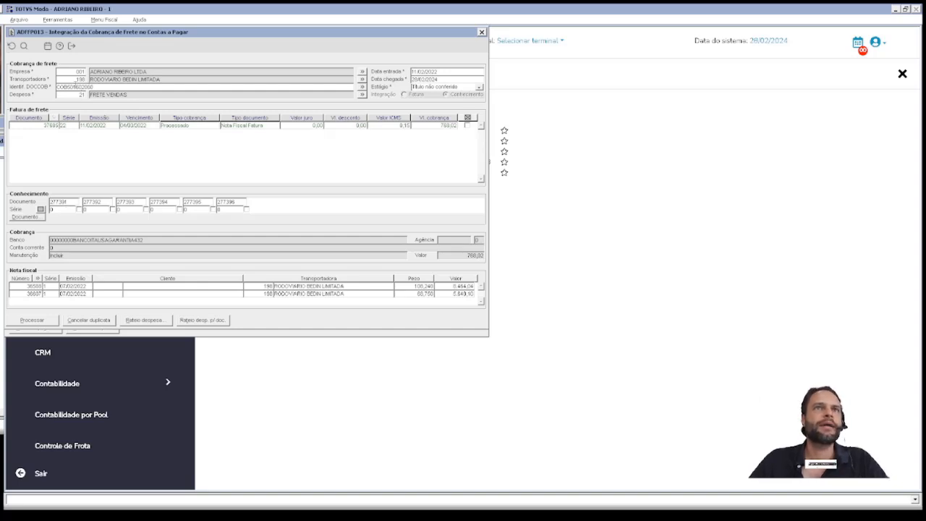
pyautogui.press('Escape')
pyautogui.press('Escape')
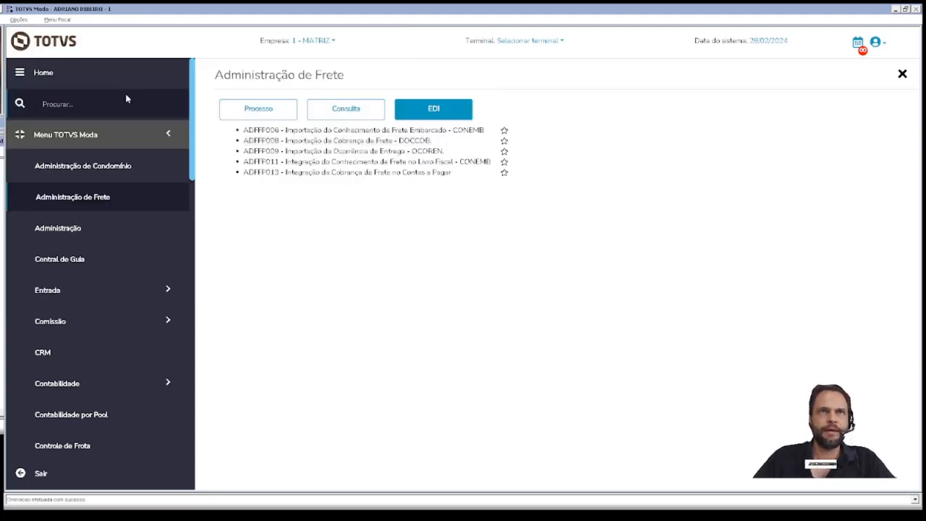
# Step: Open the FCPFM004 payable title maintenance and list the titles of carrier 198
pyautogui.click(129, 99)
pyautogui.write('fcpfm004')
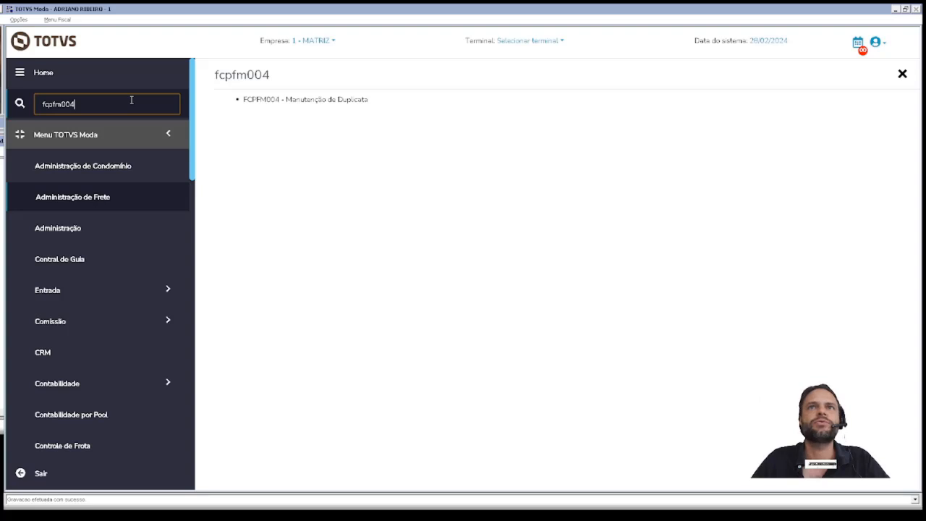
pyautogui.press('Return')
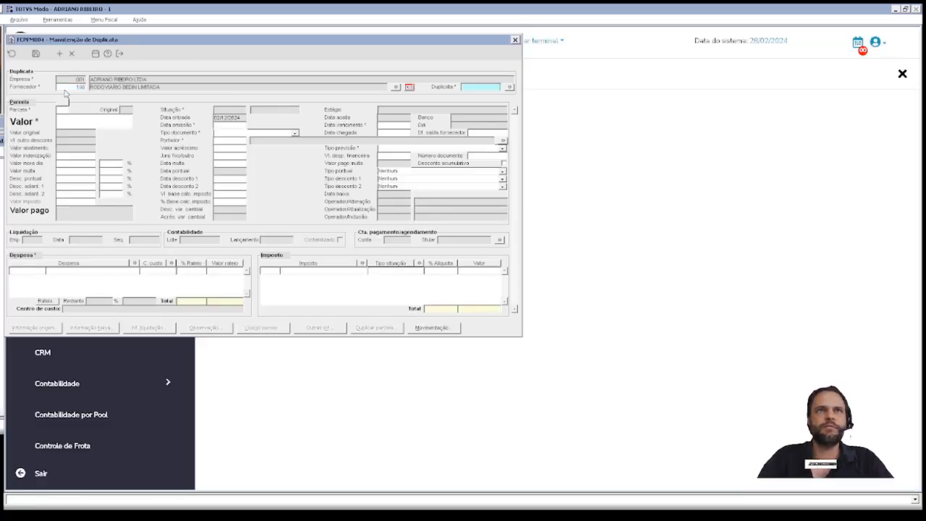
pyautogui.press('F12')
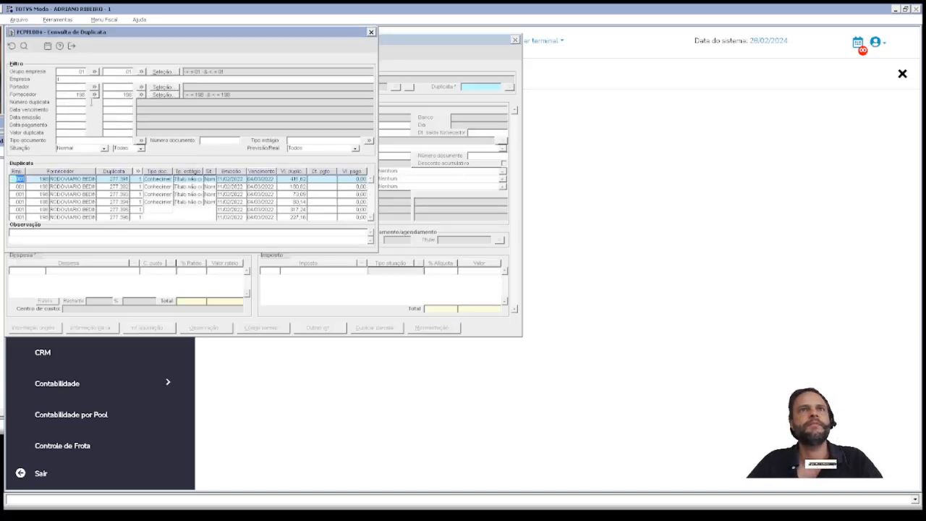
# Step: Go through the amounts of the carrier's payable titles 277391 to 277396, and close the query and the title maintenance
pyautogui.click(308, 194)
pyautogui.click(293, 217)
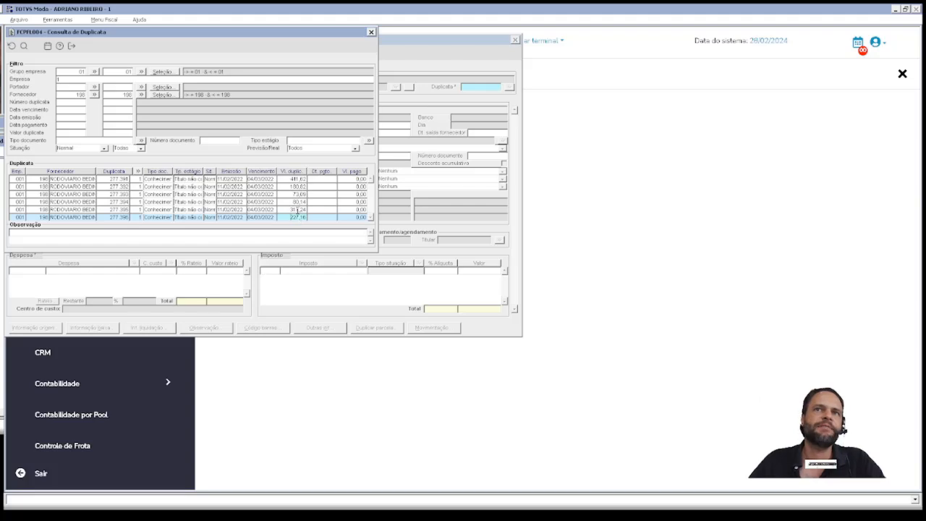
pyautogui.click(299, 209)
pyautogui.click(299, 202)
pyautogui.click(299, 194)
pyautogui.click(297, 187)
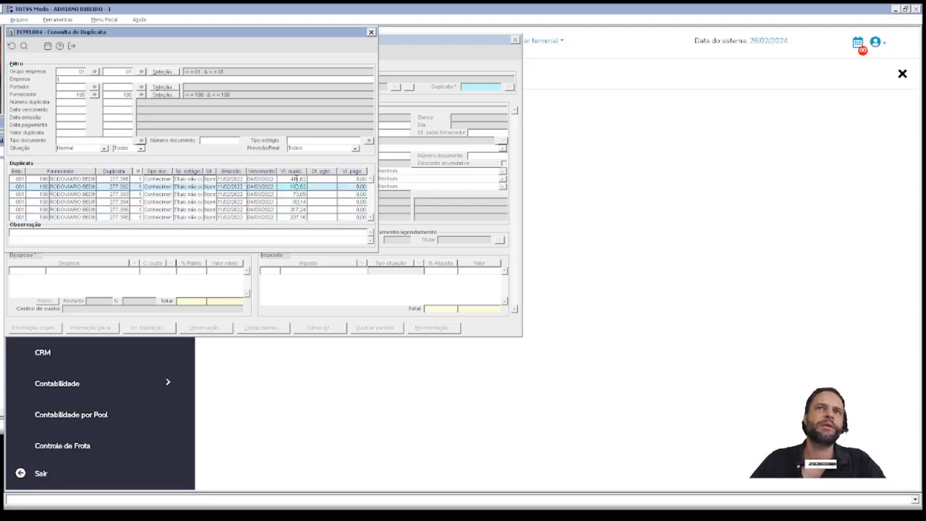
pyautogui.click(297, 179)
pyautogui.click(296, 194)
pyautogui.click(301, 209)
pyautogui.click(304, 217)
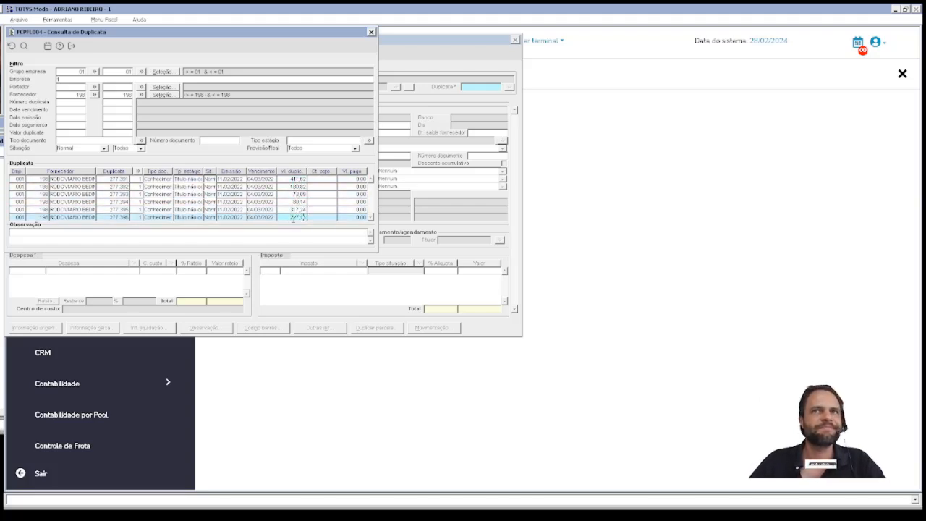
pyautogui.doubleClick(311, 219)
pyautogui.click(300, 210)
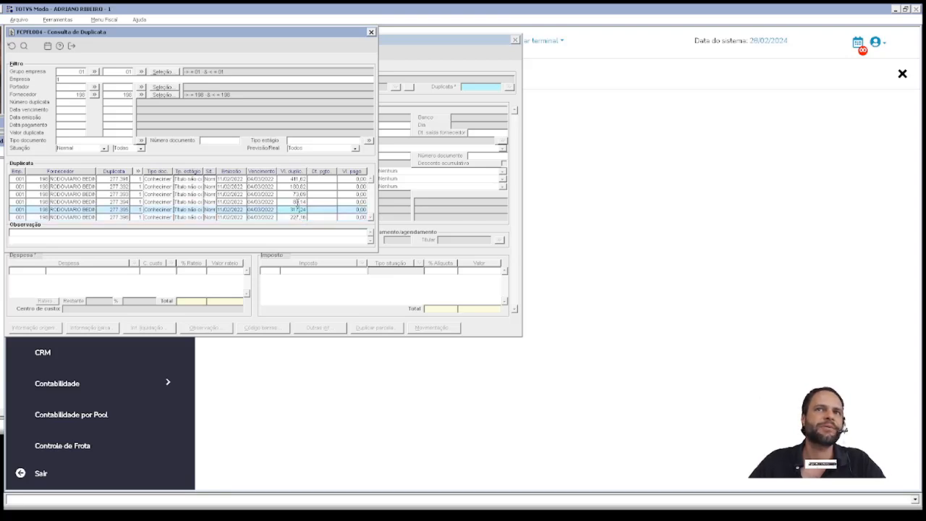
pyautogui.click(299, 202)
pyautogui.click(299, 194)
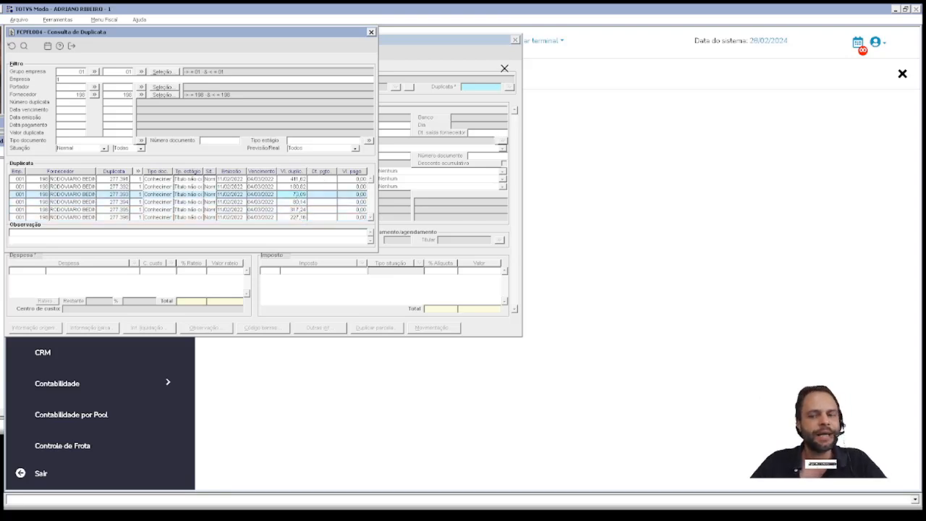
pyautogui.press('Escape')
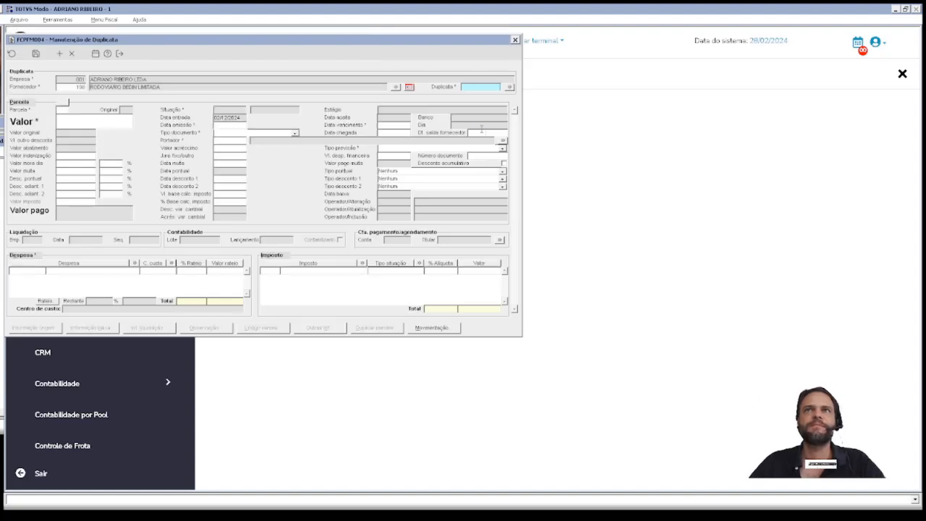
pyautogui.press('Escape')
# Step: Open the ADFFP013 accounts payable integration, try the Conhecimento and Fatura integration modes, and close it
pyautogui.click(103, 203)
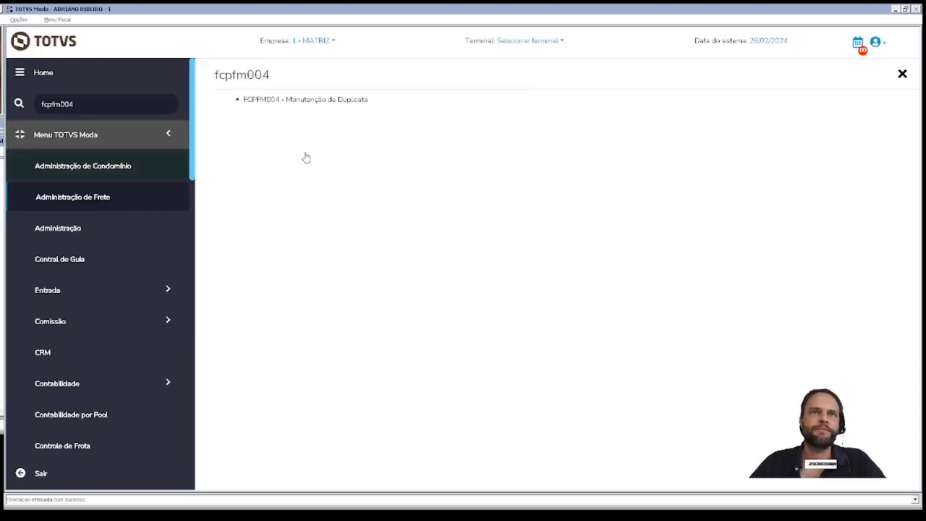
pyautogui.click(425, 116)
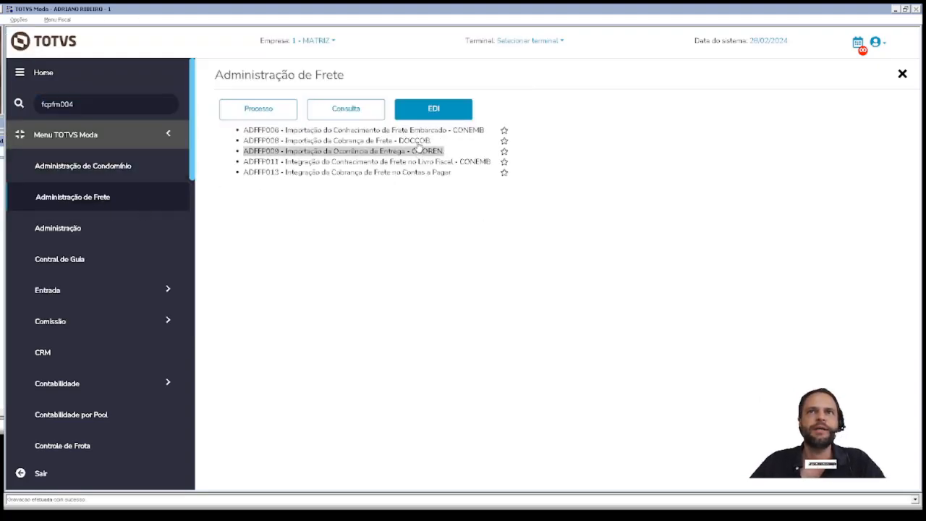
pyautogui.click(432, 174)
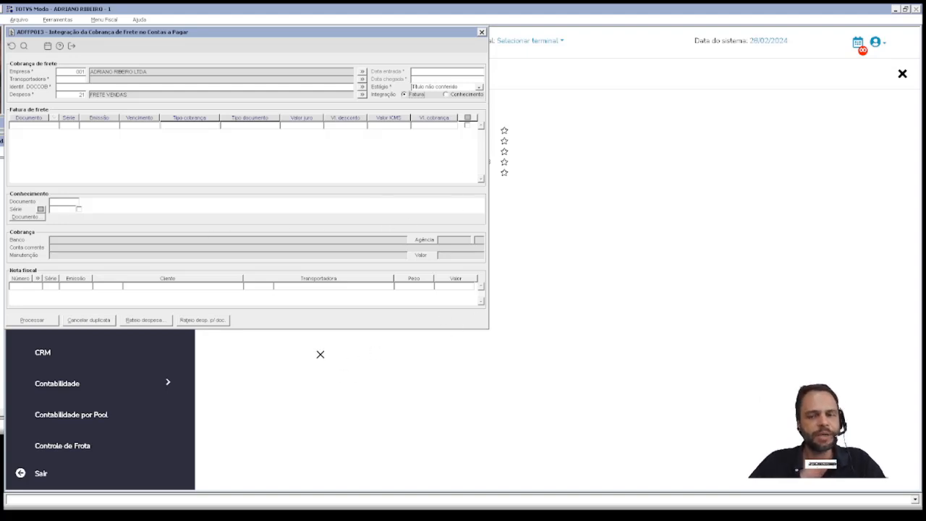
pyautogui.click(463, 95)
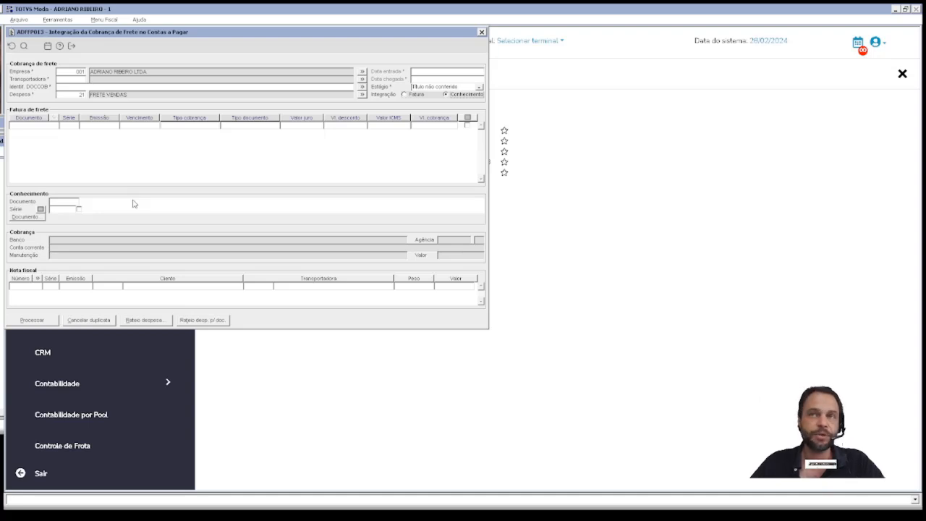
pyautogui.click(411, 94)
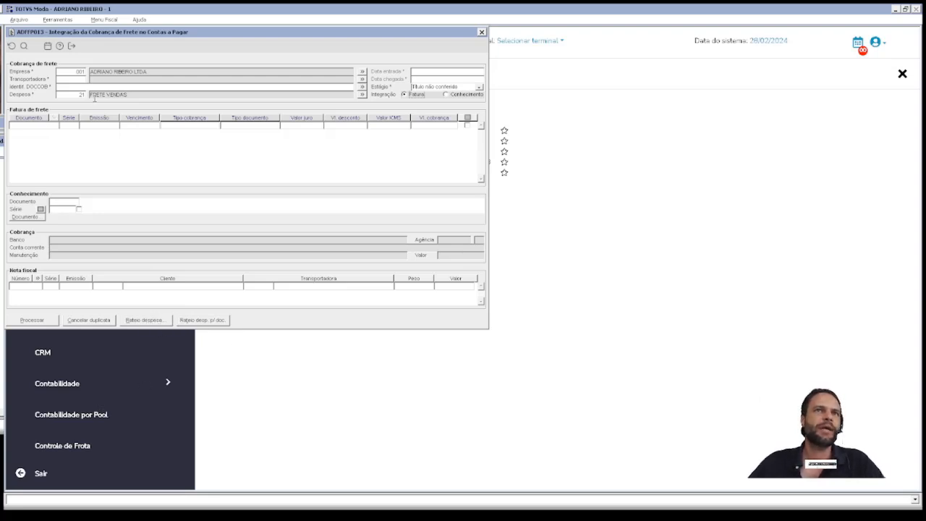
pyautogui.press('F2')
pyautogui.press('Escape')
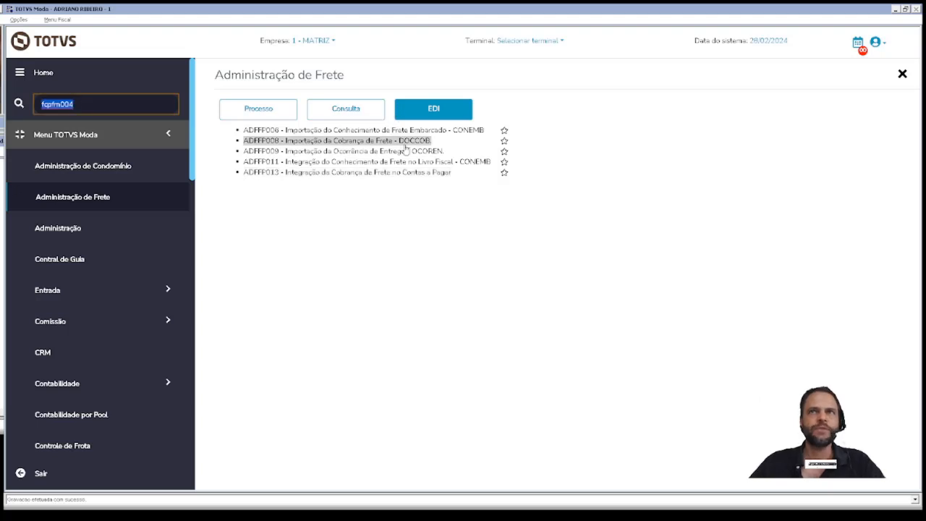
# Step: Load the carrier's imported file in the ADFFP008 DOCCOB import and view its freight invoice in the accounts payable integration
pyautogui.click(405, 144)
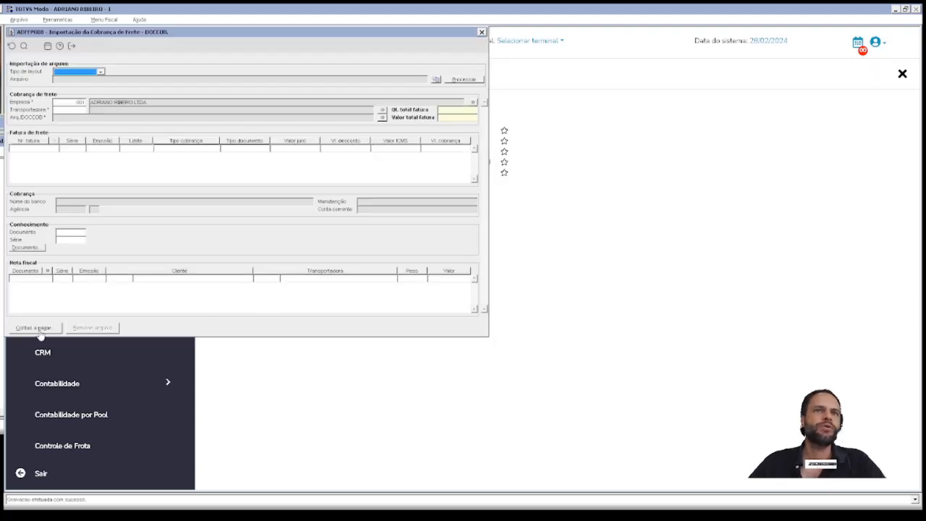
pyautogui.click(77, 118)
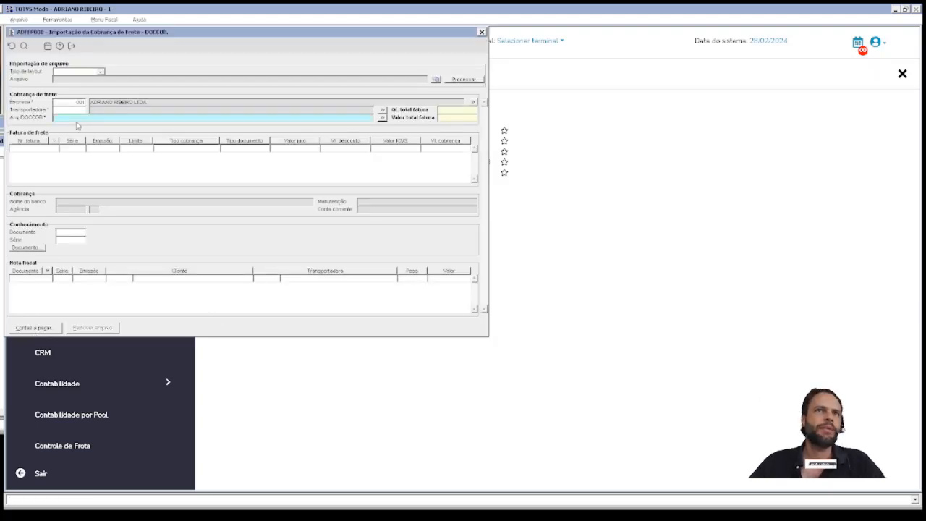
pyautogui.doubleClick(66, 79)
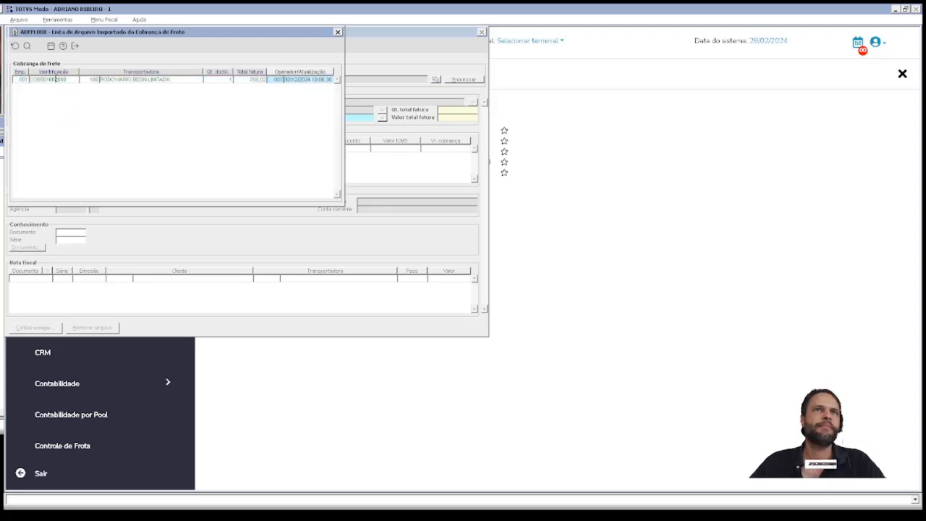
pyautogui.click(47, 329)
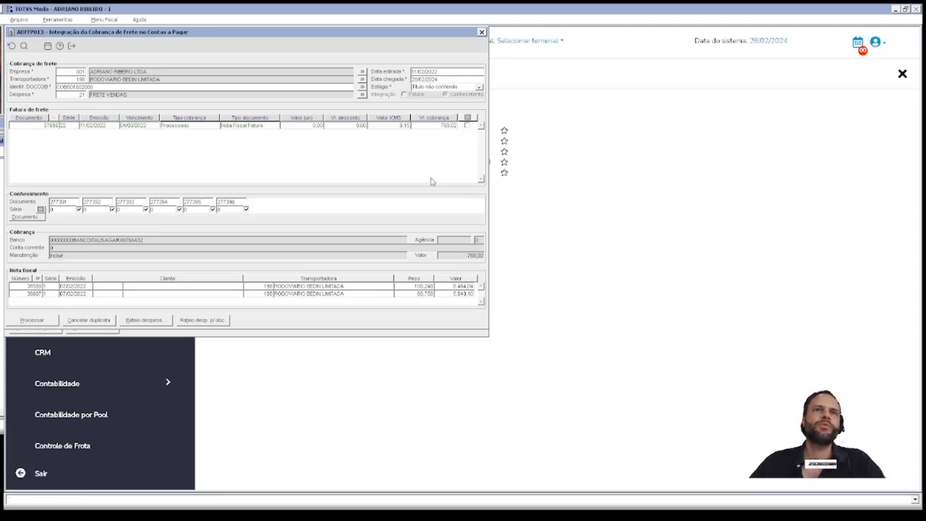
pyautogui.click(468, 126)
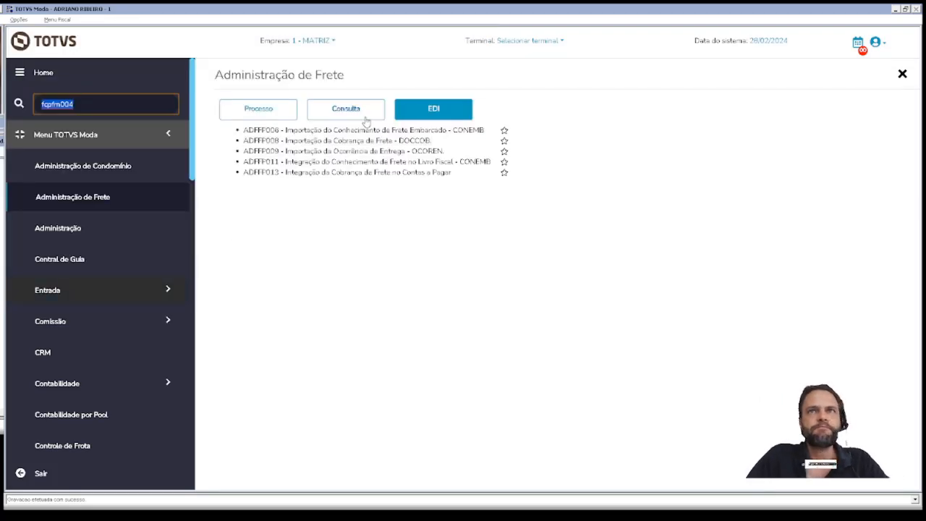
# Step: View the fiscal book carrier options in the ADFFP006 CONEMB import without choosing one, and close the import
pyautogui.click(378, 131)
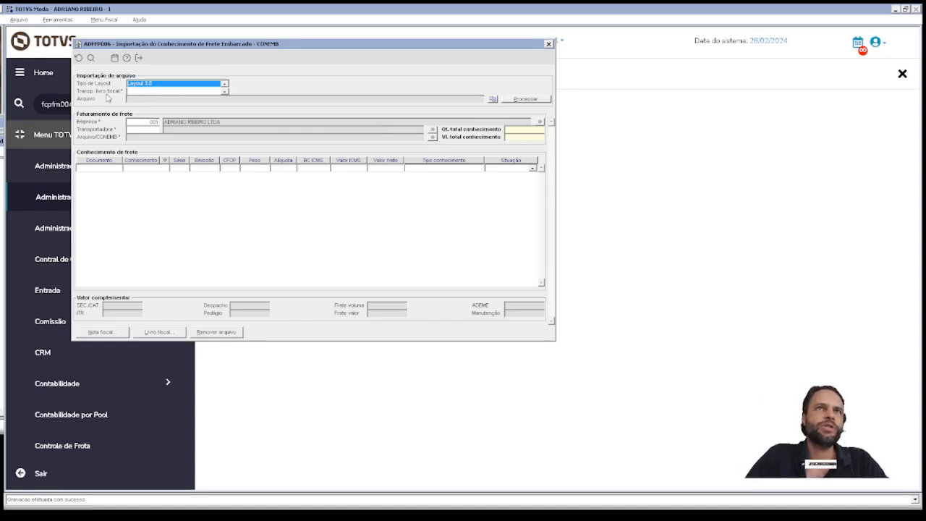
pyautogui.click(137, 92)
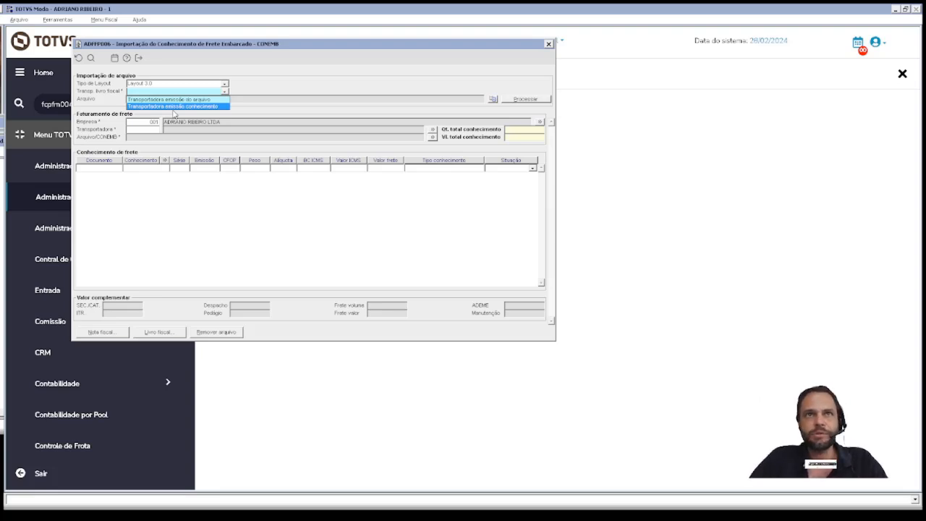
pyautogui.press('Escape')
pyautogui.press('Escape')
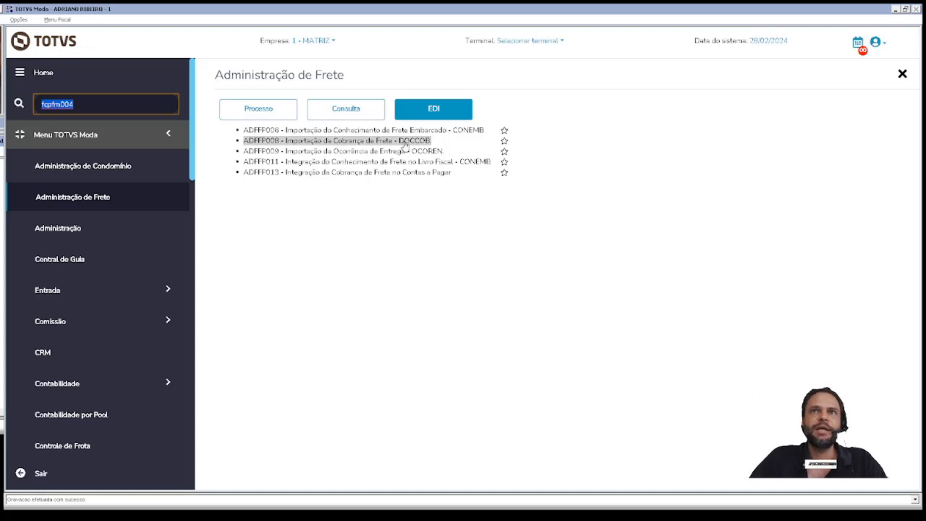
# Step: Review the choice between invoice and freight document integration in ADFFP013, and close the screen
pyautogui.click(430, 174)
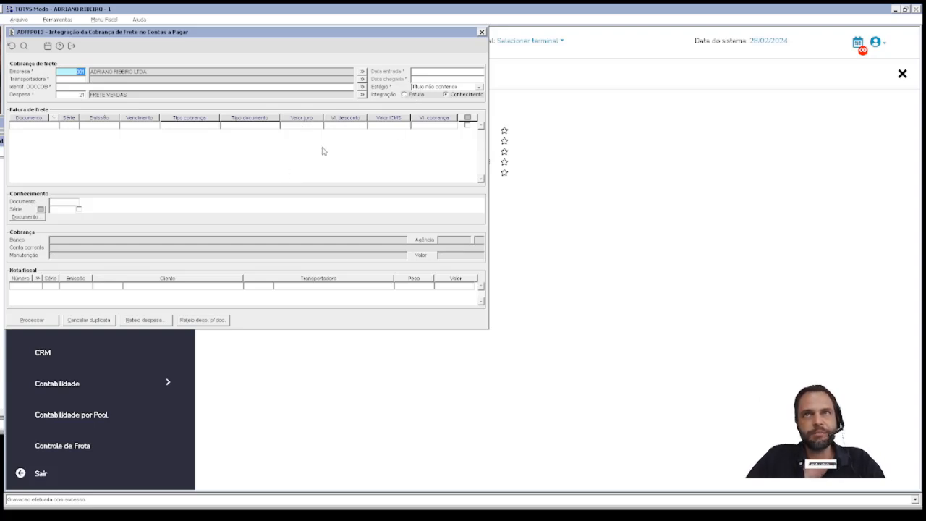
pyautogui.click(407, 100)
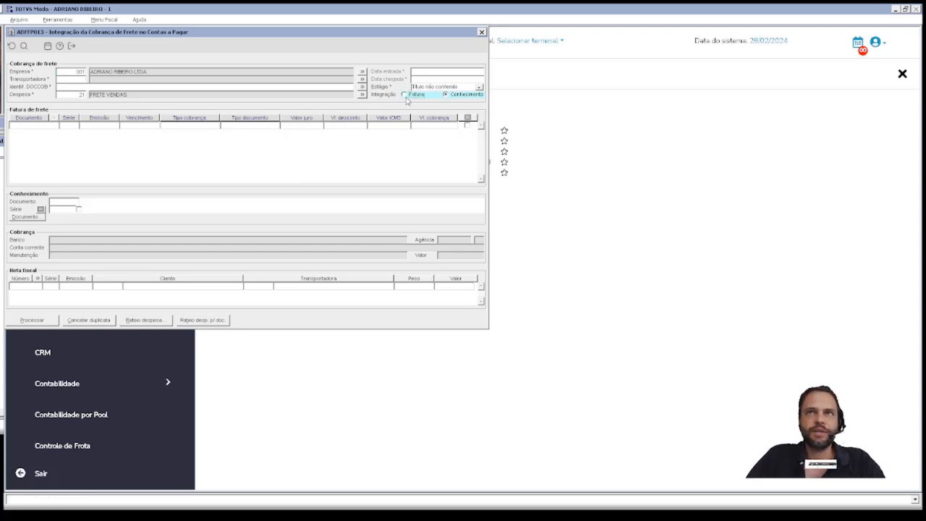
pyautogui.click(458, 97)
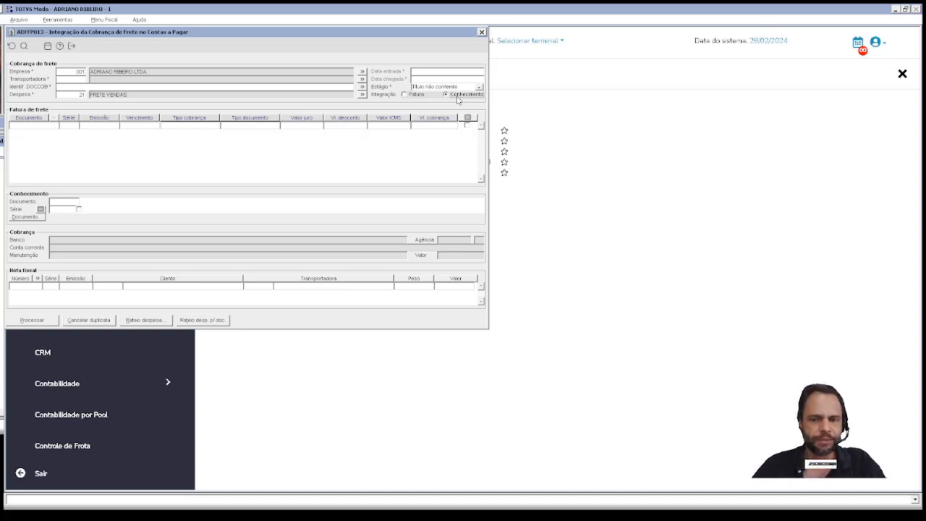
pyautogui.press('Escape')
# Step: Find and open FISFP023, the transport invoice data export, and reposition its window clear of the search field
pyautogui.doubleClick(126, 100)
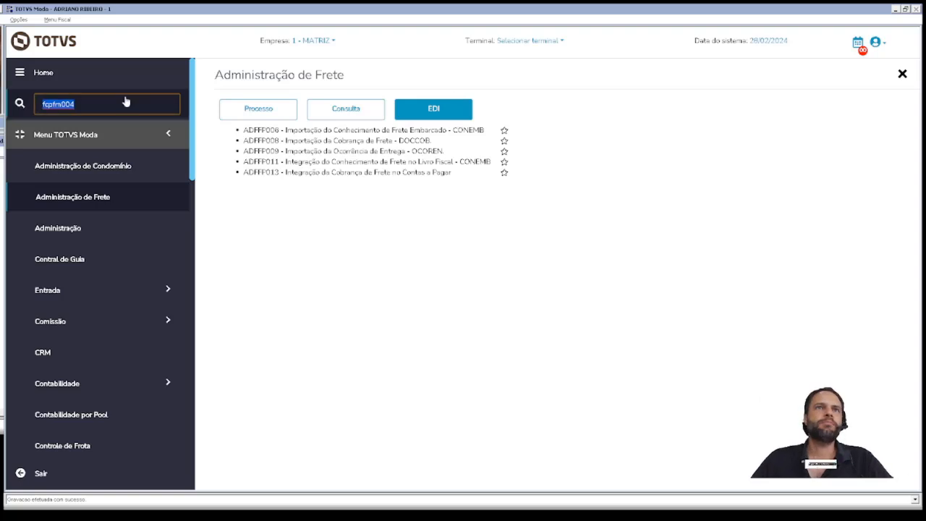
pyautogui.write('fisfp023')
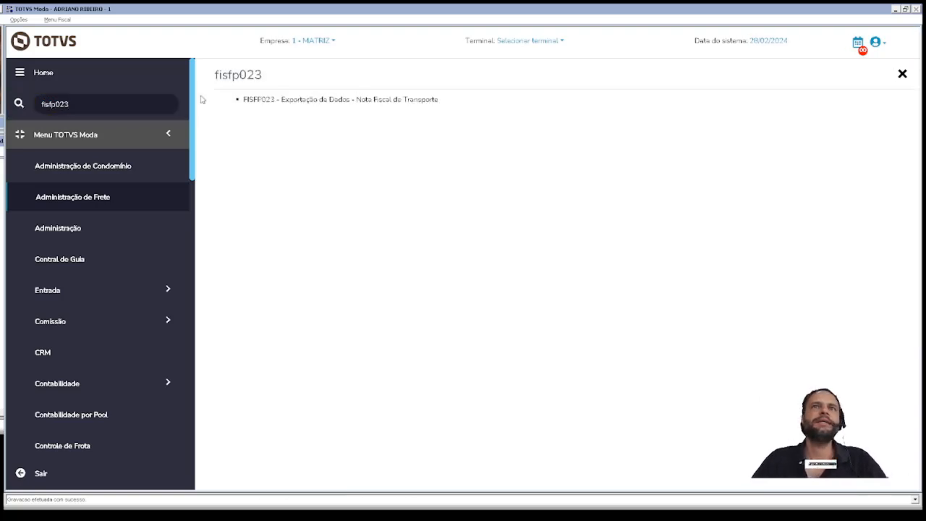
pyautogui.click(309, 100)
pyautogui.moveTo(120, 40); pyautogui.dragTo(214, 86)
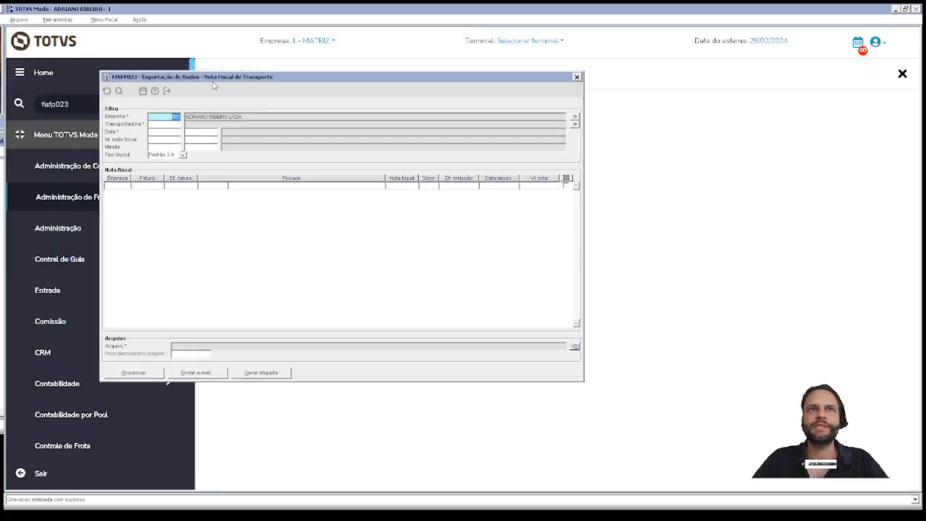
# Step: Set the carrier filter of the transport invoice export to code 1
pyautogui.click(172, 125)
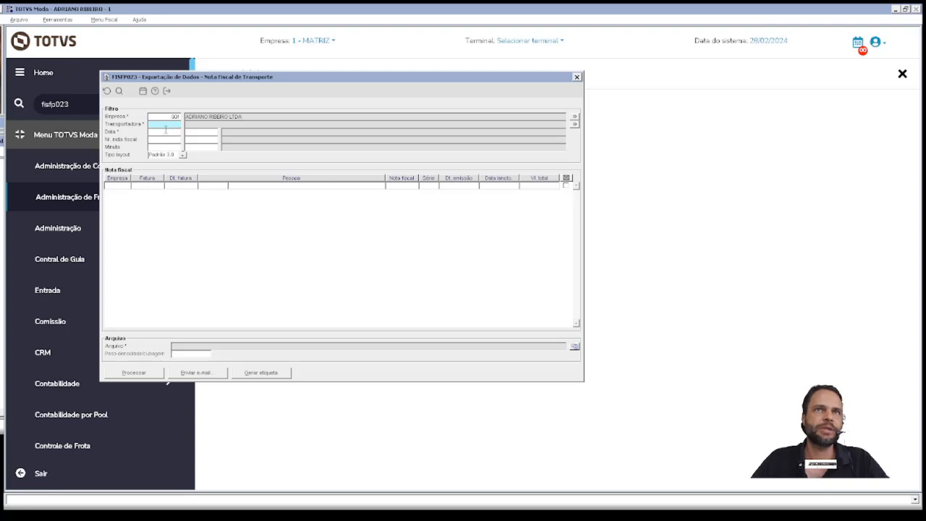
pyautogui.write('108')
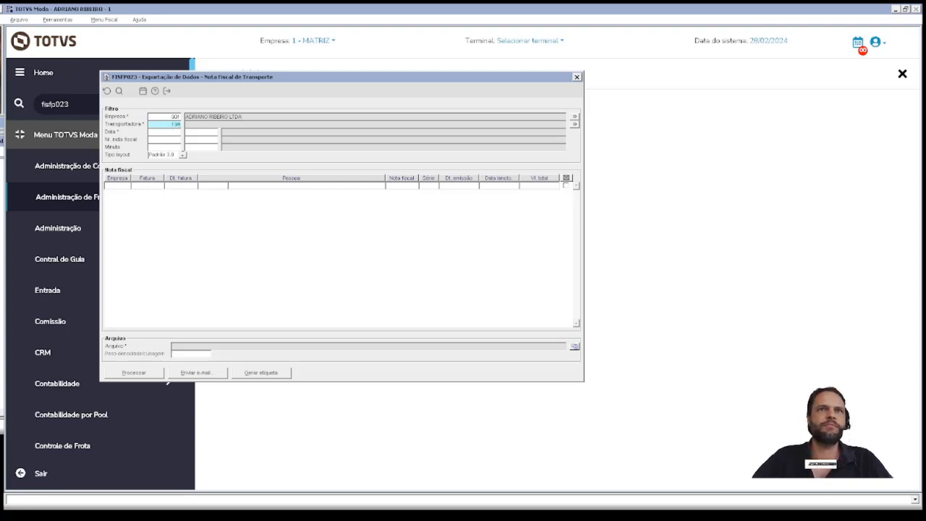
pyautogui.press('BackSpace')
pyautogui.press('BackSpace')
pyautogui.press('BackSpace')
pyautogui.press('Tab')
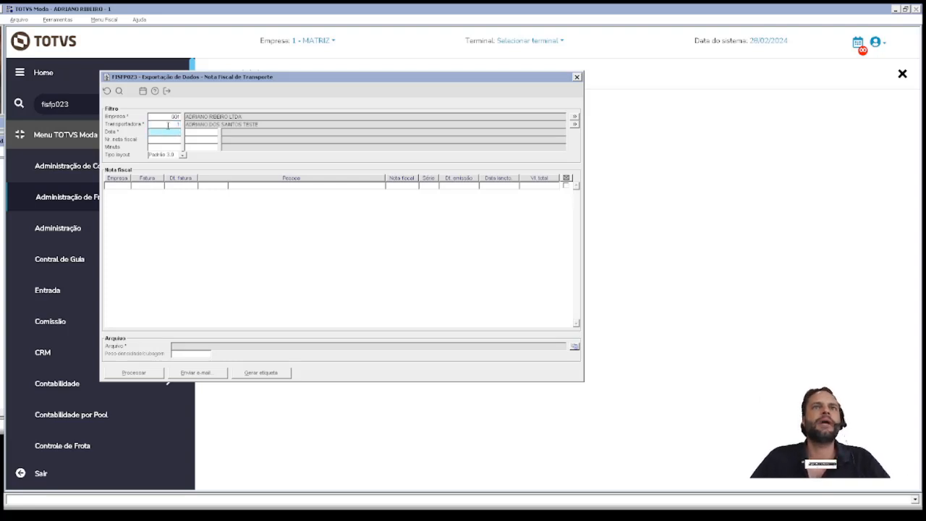
# Step: Set the invoice date range from 01/01/2024 to 31/12/2024 and the layout type to Padrão 5.0
pyautogui.write('0101')
pyautogui.press('Tab')
pyautogui.write('3112')
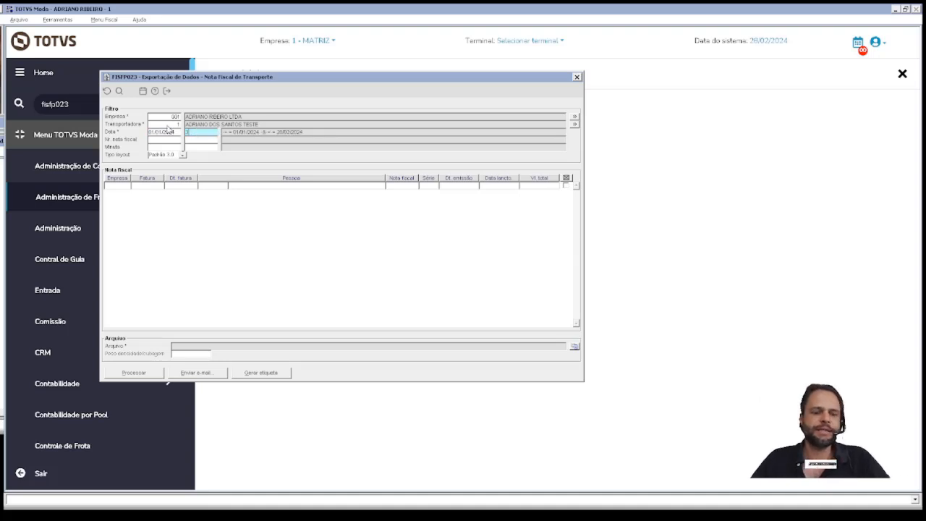
pyautogui.press('Tab')
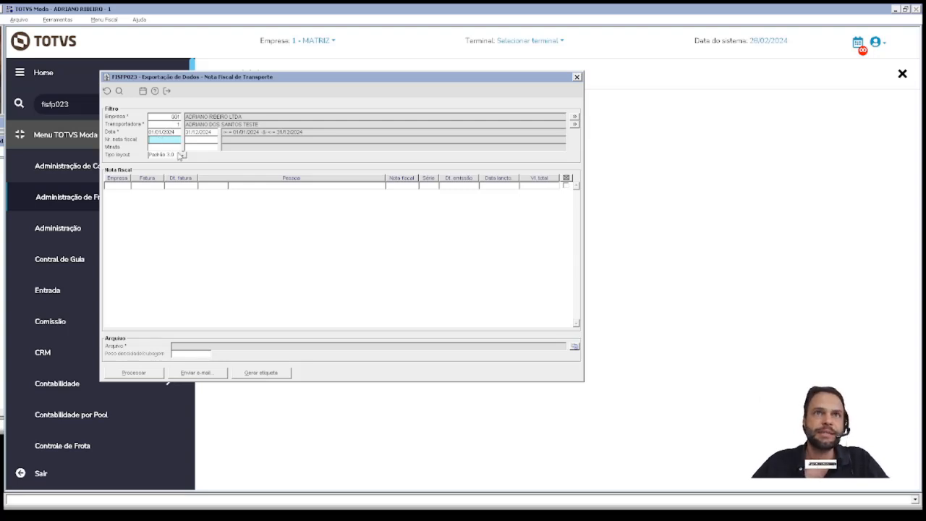
pyautogui.click(182, 155)
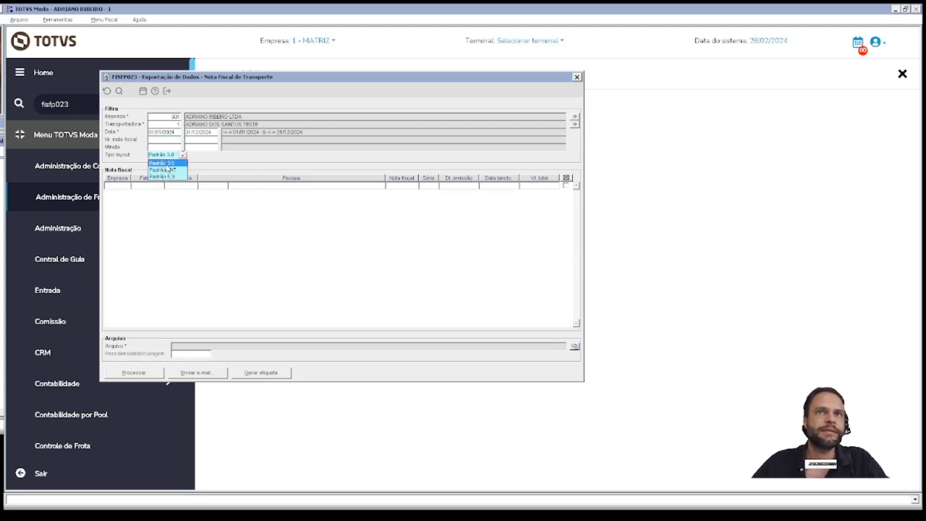
pyautogui.click(178, 177)
# Step: Search for transport invoices matching the filter and try to mark all of them for export
pyautogui.press('F4')
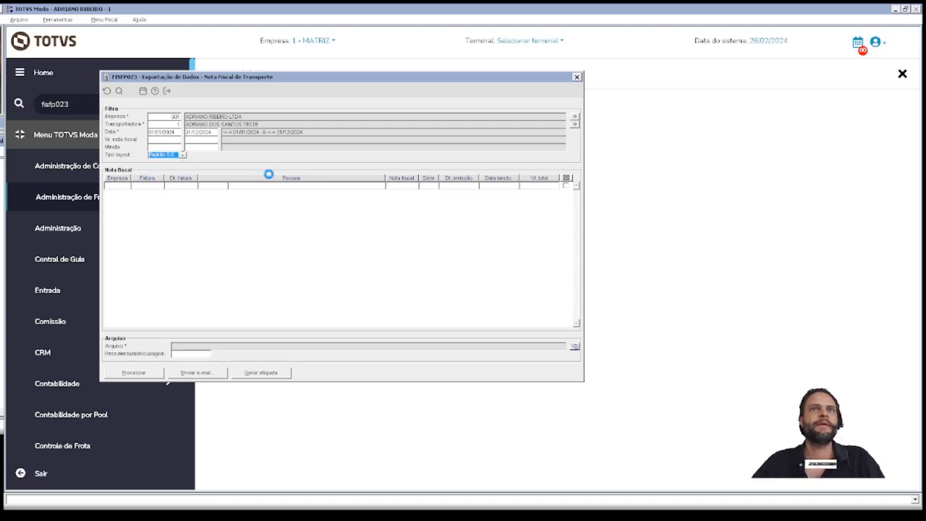
pyautogui.press('Escape')
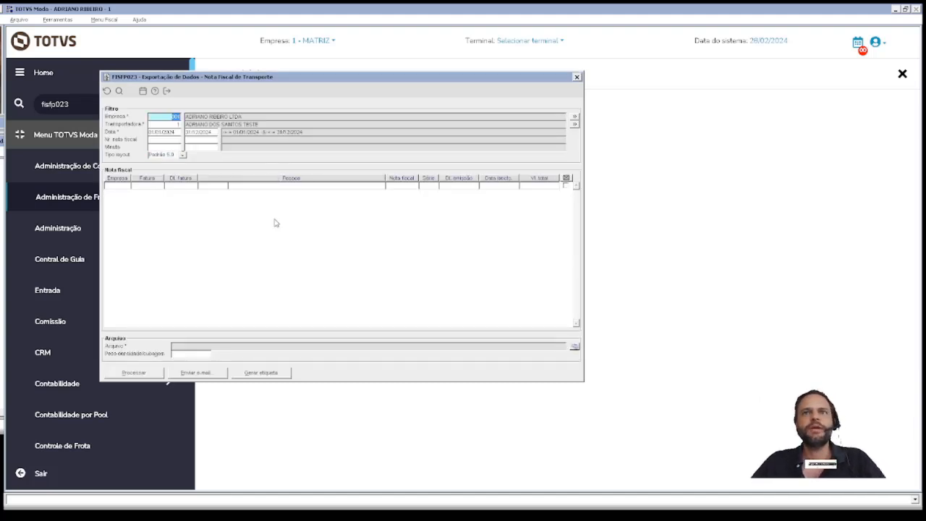
pyautogui.click(171, 125)
pyautogui.click(566, 179)
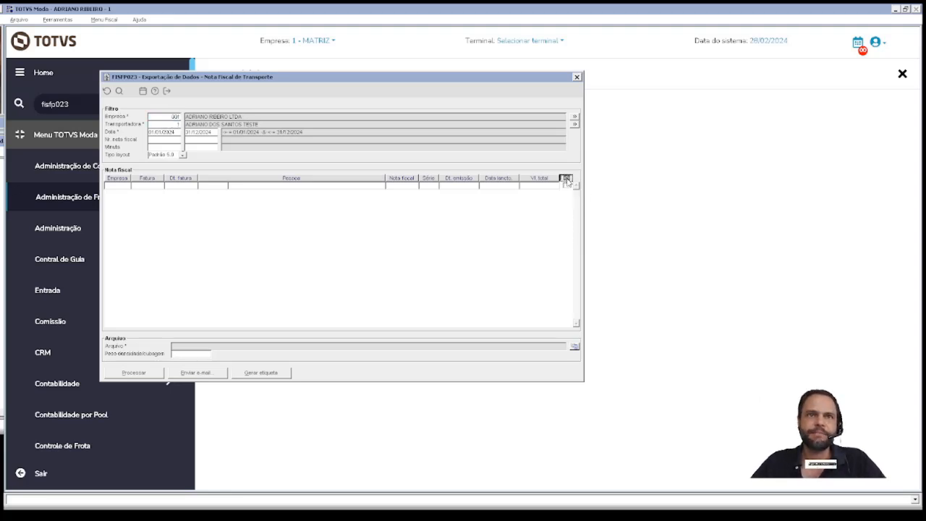
# Step: Set the export file to NOTAS in the root of drive N, and try to generate the labels
pyautogui.click(208, 346)
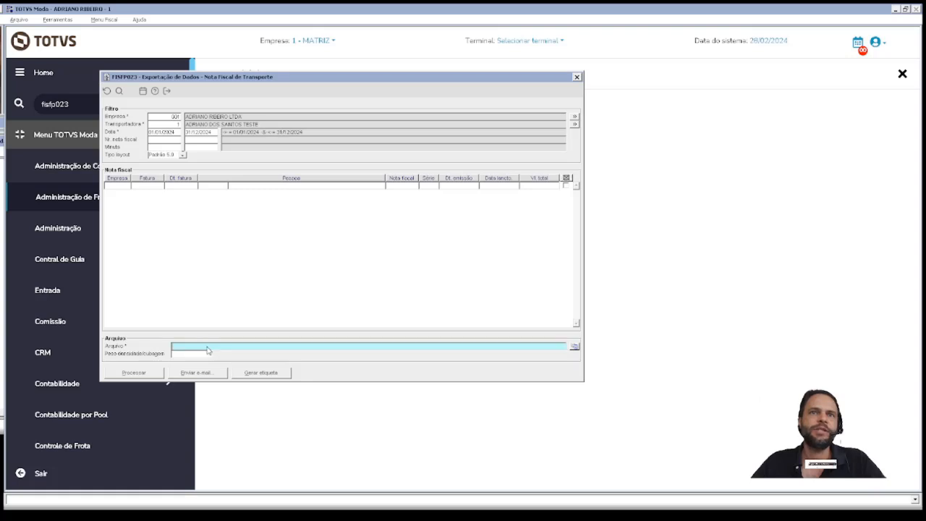
pyautogui.click(575, 347)
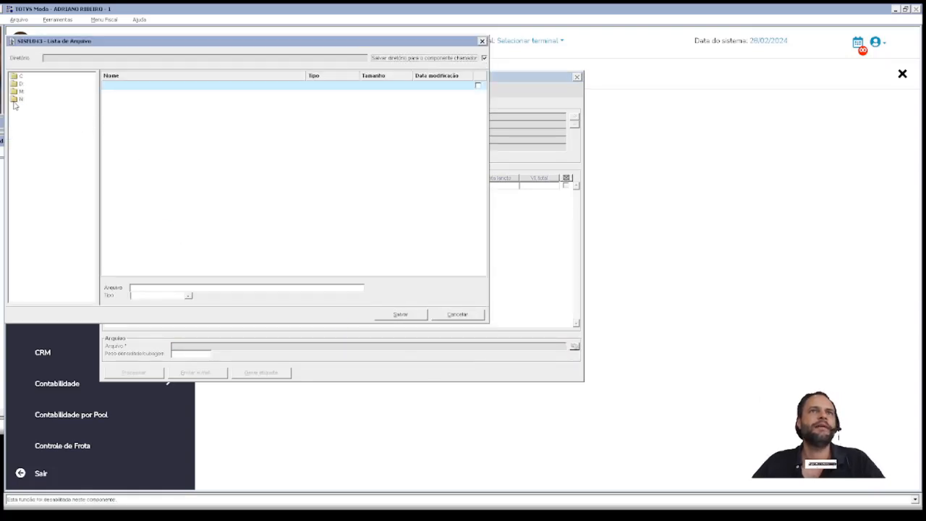
pyautogui.click(19, 99)
pyautogui.click(394, 314)
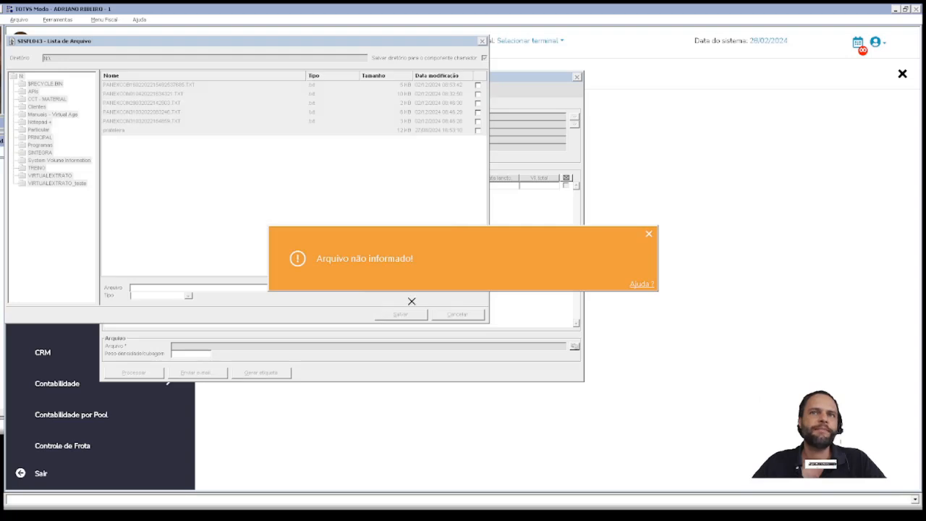
pyautogui.click(160, 288)
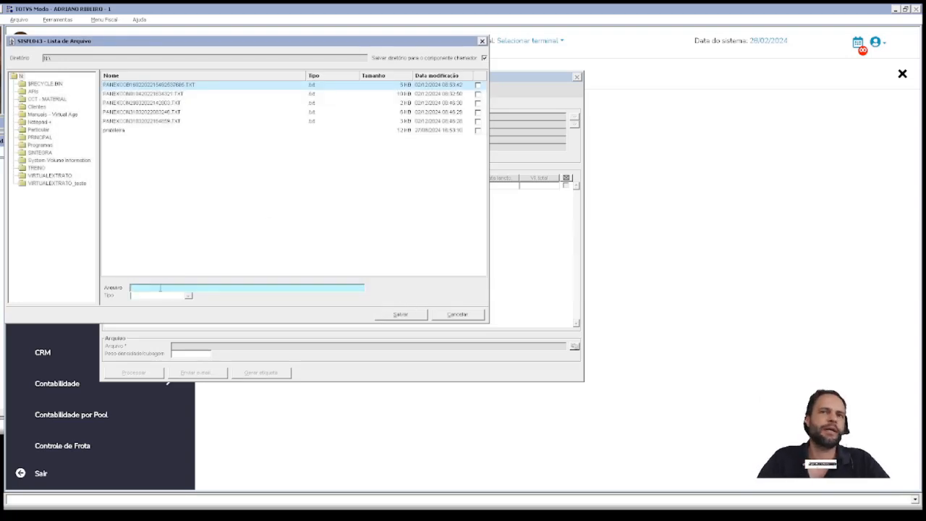
pyautogui.write('NOTAS')
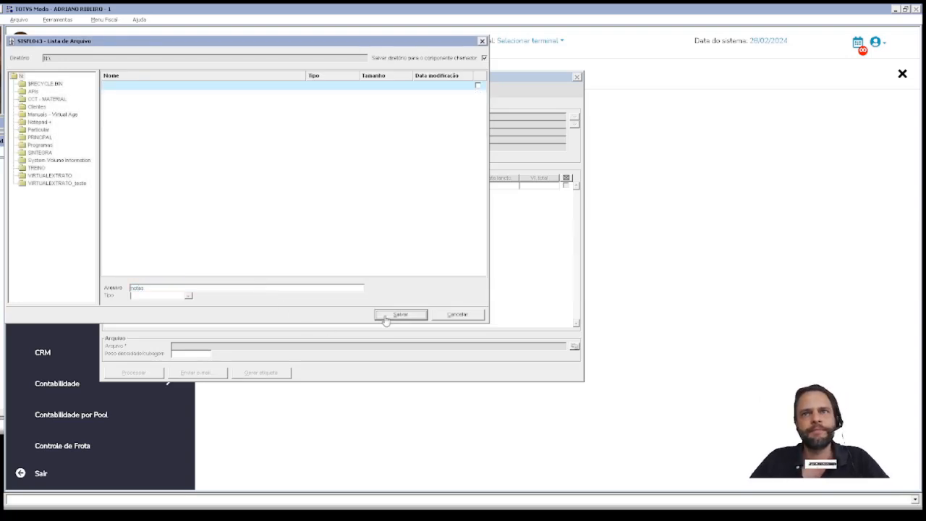
pyautogui.click(387, 316)
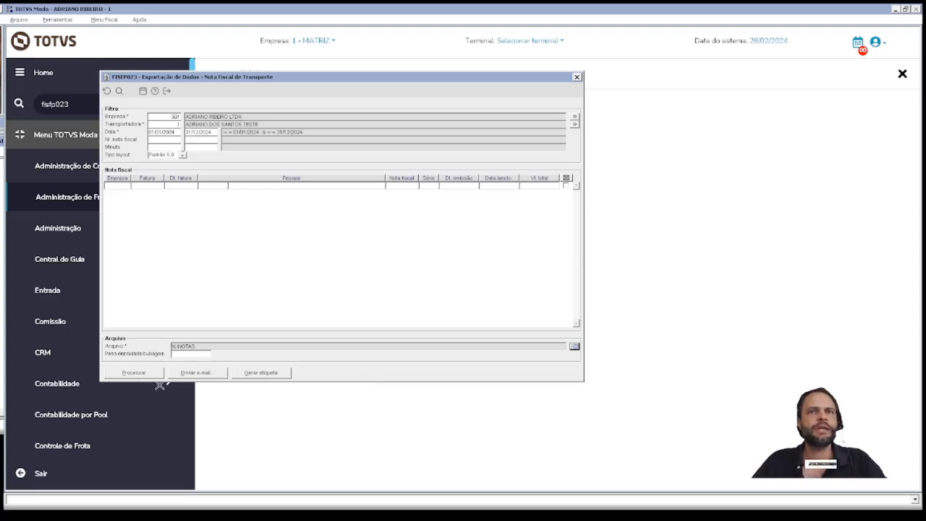
pyautogui.click(260, 373)
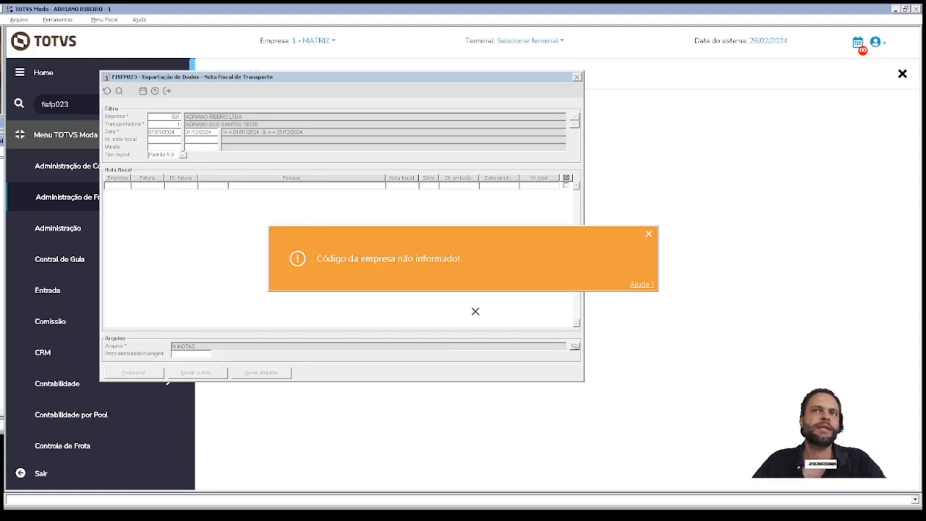